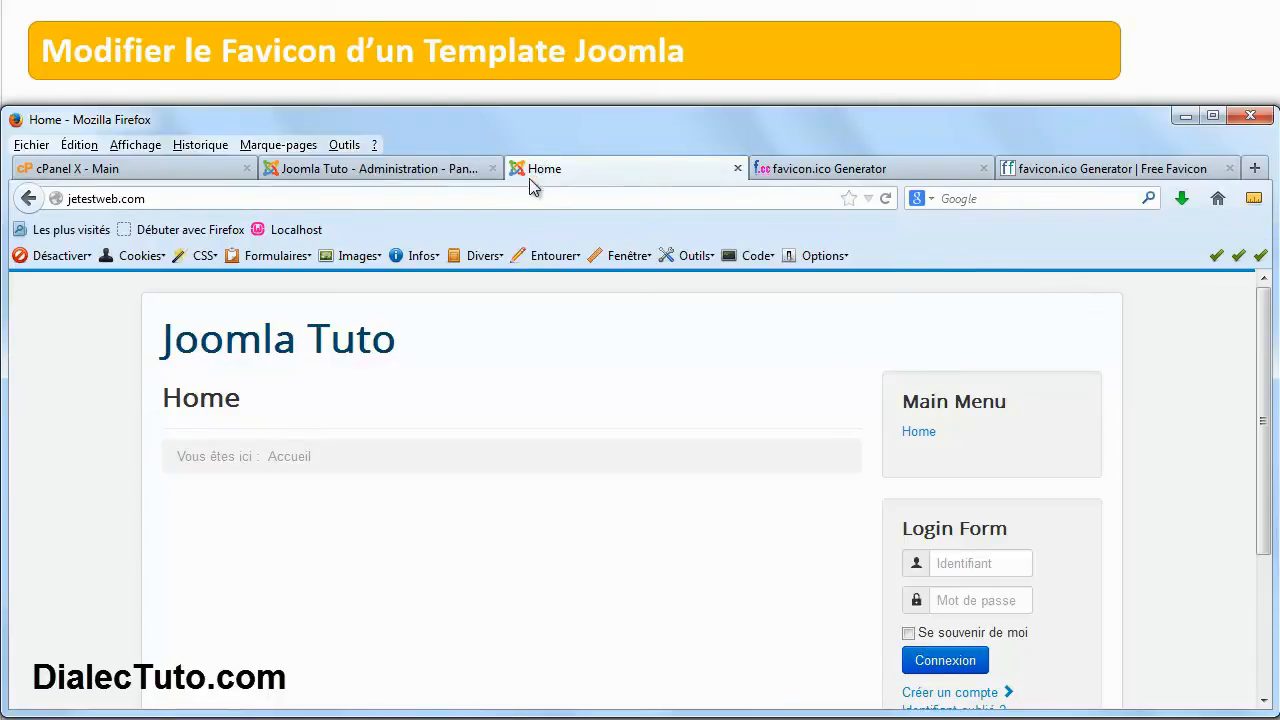
Enlarge the browser window upward and switch to the favicon.cc generator page
{"action": "left_click", "coordinate": [1184, 117]}
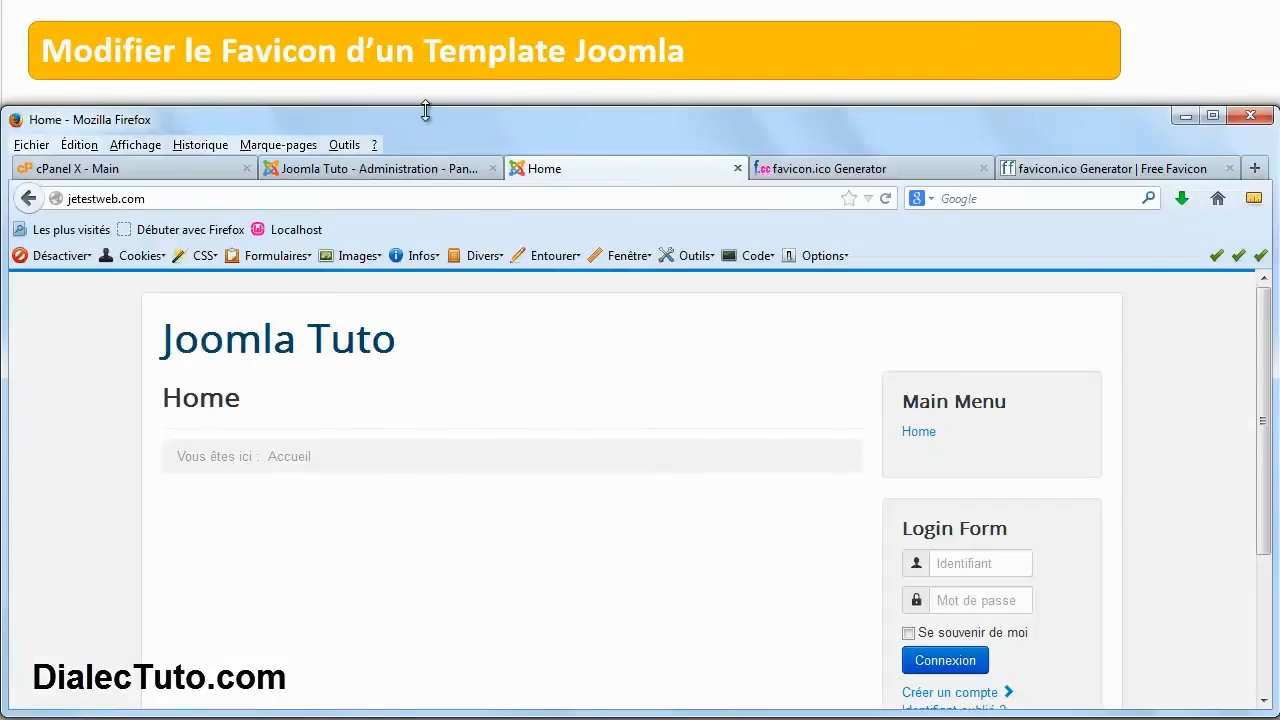
{"action": "left_click_drag", "start_coordinate": [423, 112], "coordinate": [438, 10]}
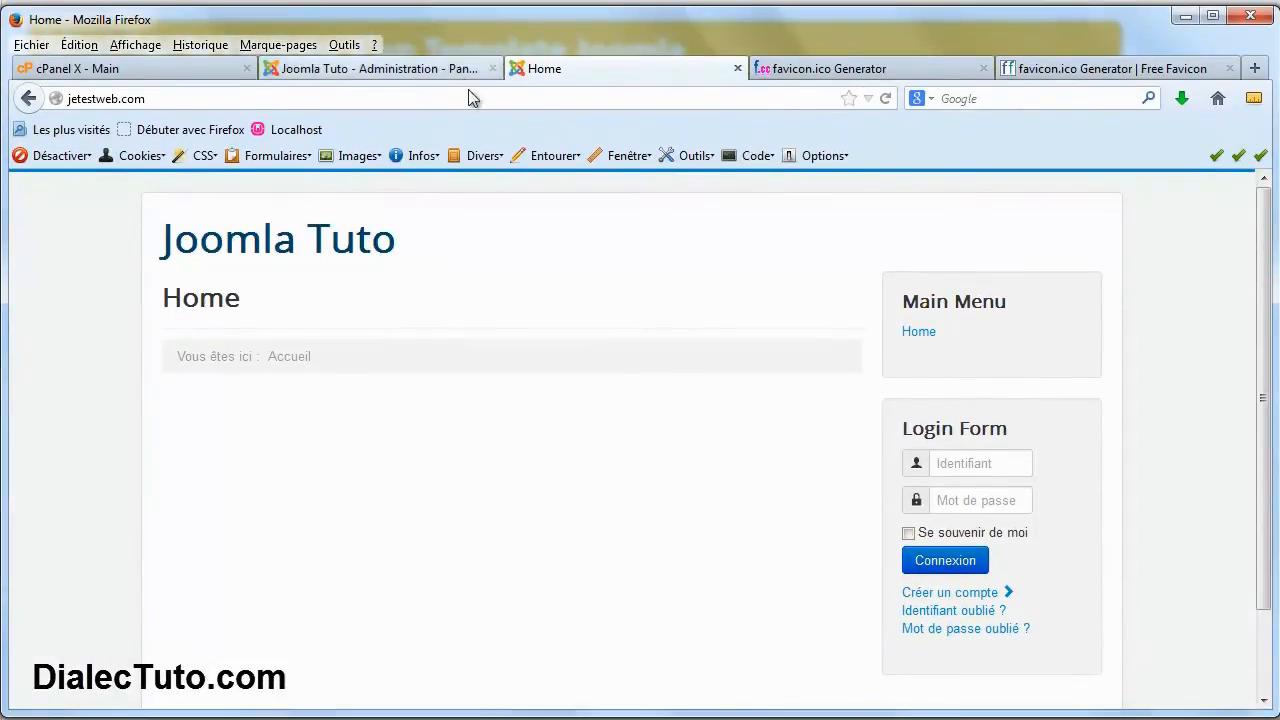
{"action": "left_click", "coordinate": [790, 72]}
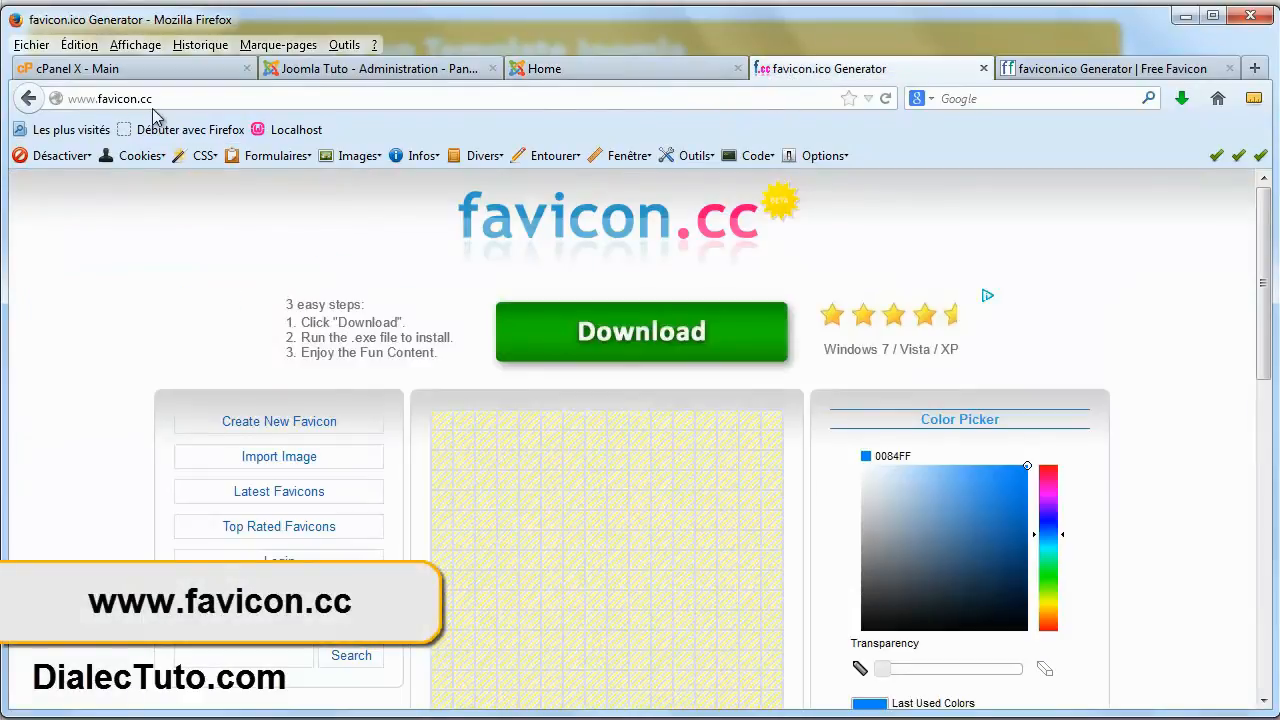
Paint two vertical strokes in blue 0084FF and two in green 00FF73 on the favicon.cc pixel grid
{"action": "left_click_drag", "start_coordinate": [1264, 334], "coordinate": [1260, 366]}
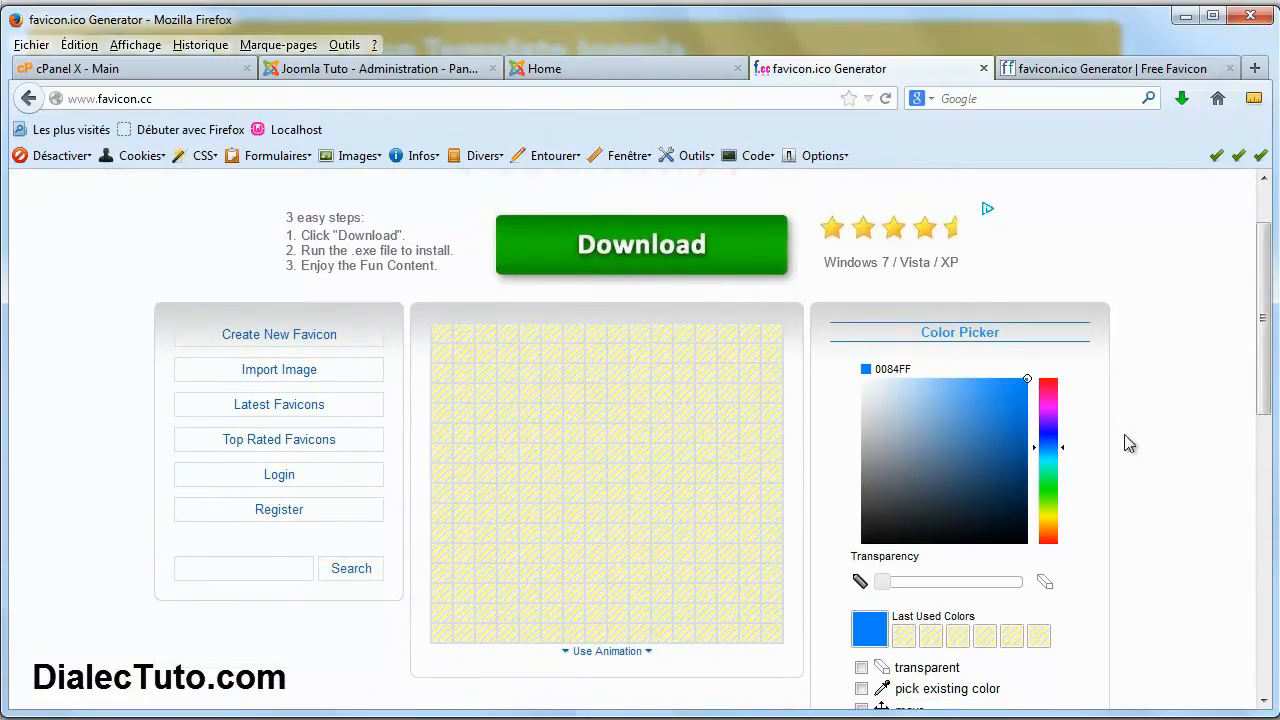
{"action": "left_click_drag", "start_coordinate": [1265, 374], "coordinate": [1265, 400]}
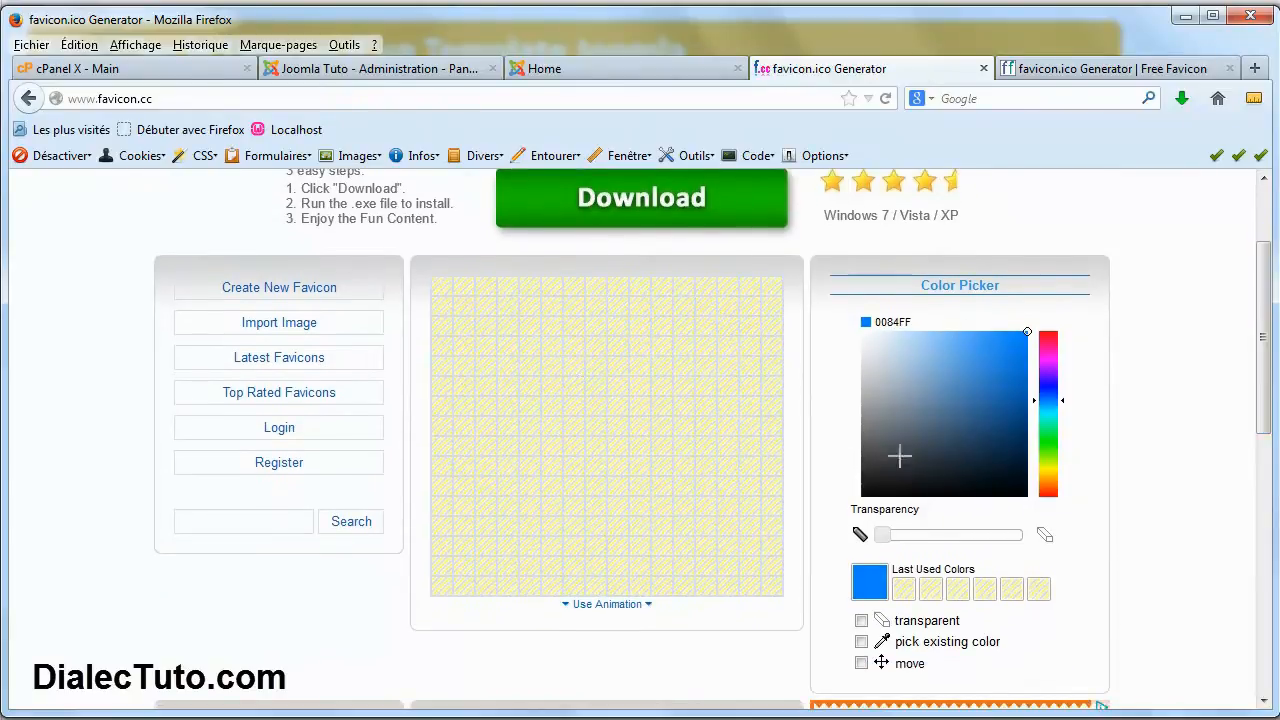
{"action": "left_click_drag", "start_coordinate": [463, 307], "coordinate": [485, 526]}
{"action": "left_click_drag", "start_coordinate": [553, 326], "coordinate": [553, 508]}
{"action": "left_click", "coordinate": [1049, 428]}
{"action": "left_click_drag", "start_coordinate": [745, 331], "coordinate": [737, 531]}
{"action": "left_click_drag", "start_coordinate": [683, 334], "coordinate": [680, 514]}
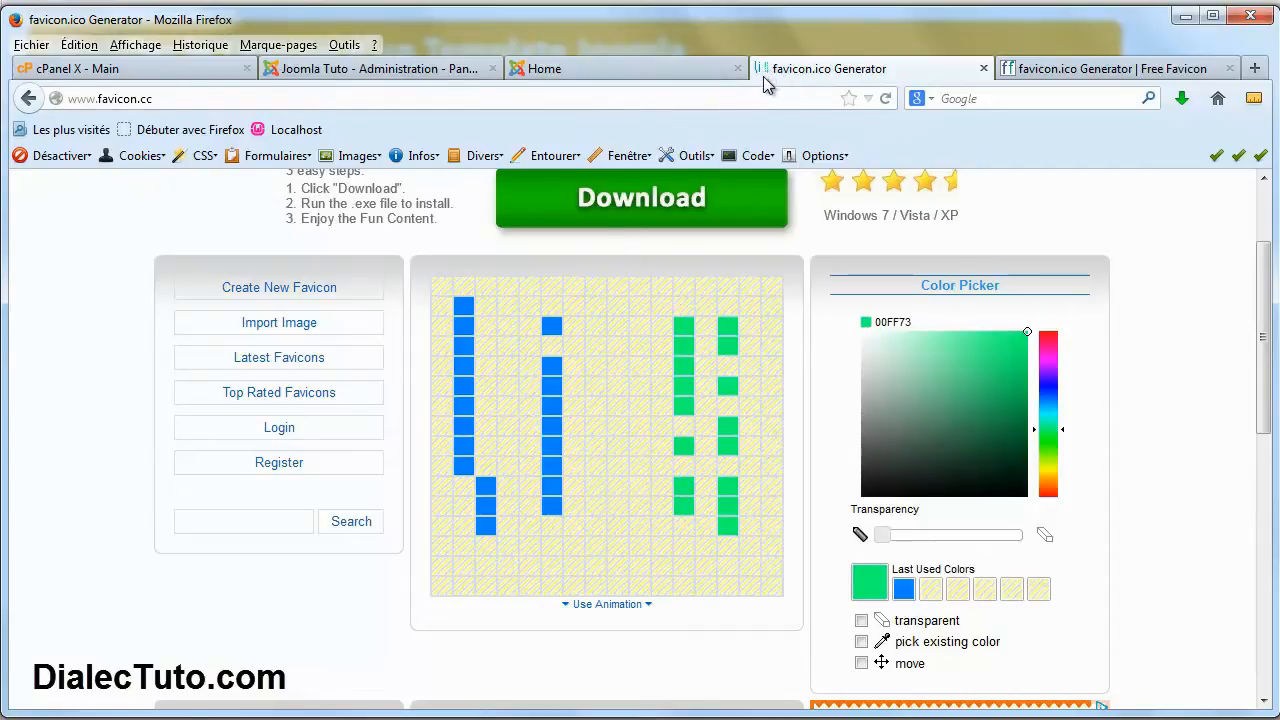
Add vertical strokes in dark red 9C0B42 between and beside the blue and green ones, and check the favicon preview
{"action": "left_click", "coordinate": [1048, 343]}
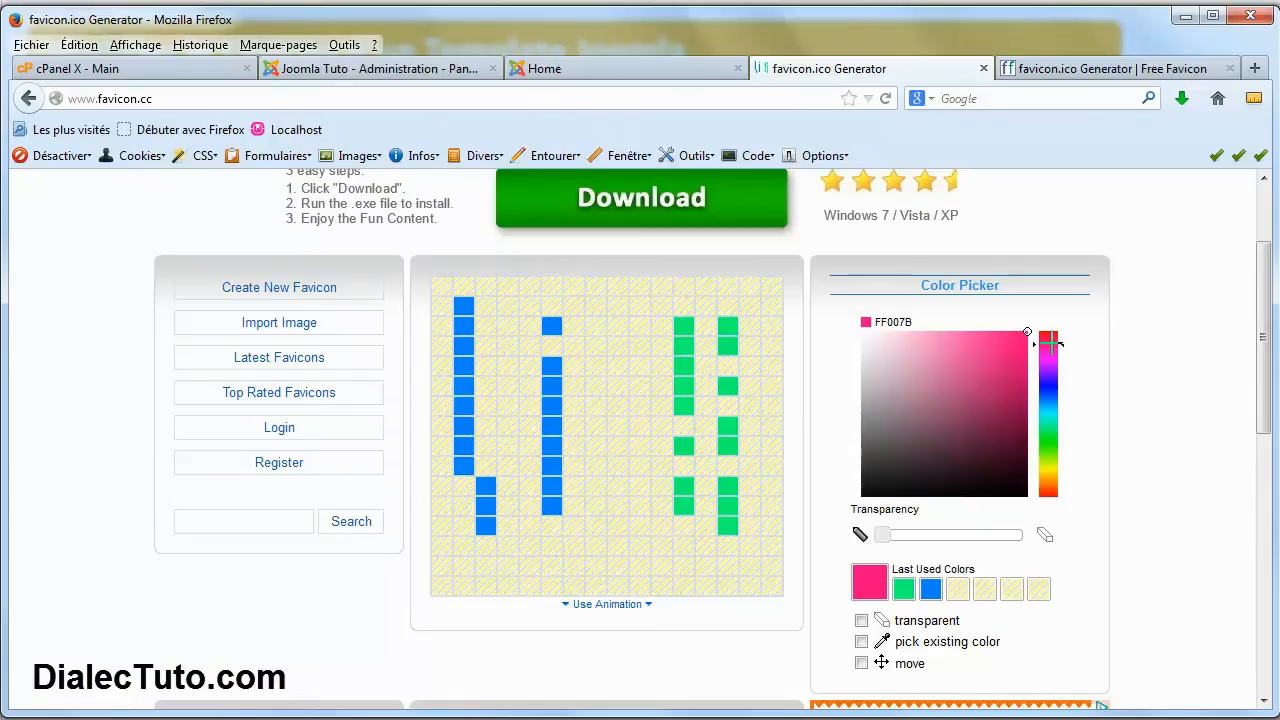
{"action": "left_click_drag", "start_coordinate": [1001, 368], "coordinate": [1015, 397]}
{"action": "left_click_drag", "start_coordinate": [617, 325], "coordinate": [617, 346]}
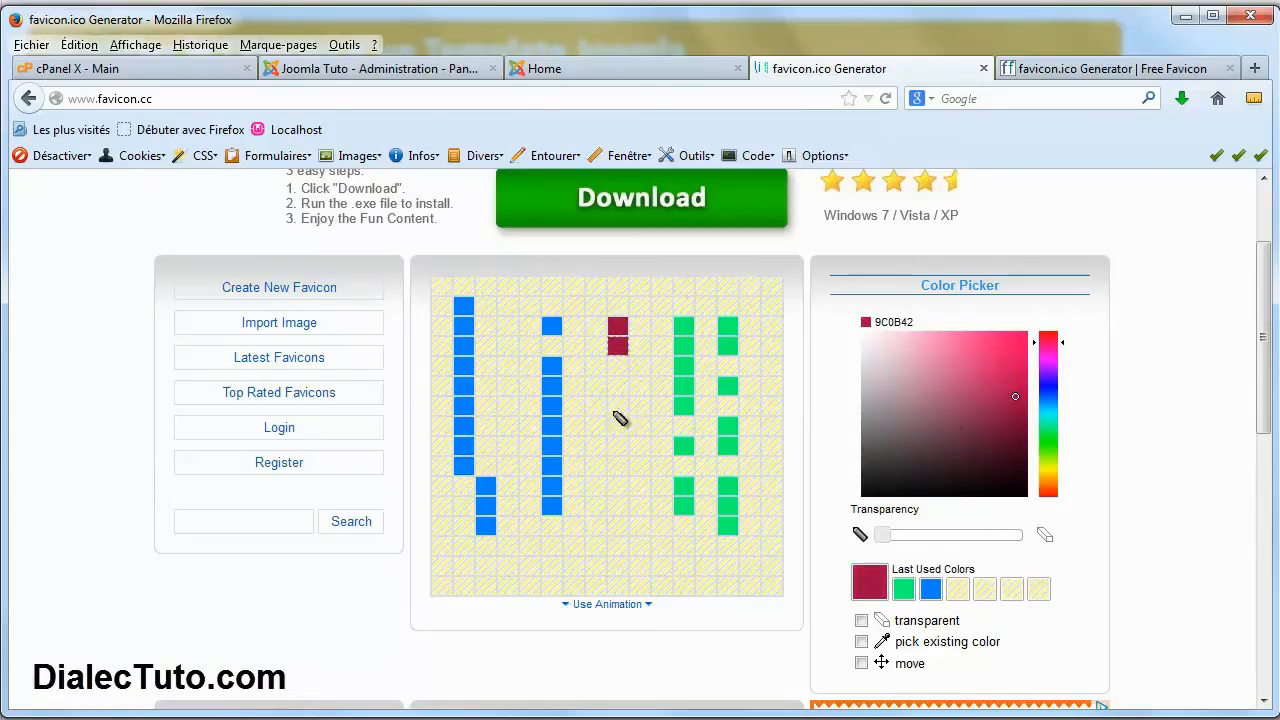
{"action": "left_click_drag", "start_coordinate": [617, 405], "coordinate": [617, 486]}
{"action": "left_click_drag", "start_coordinate": [530, 325], "coordinate": [530, 345]}
{"action": "left_click", "coordinate": [530, 405]}
{"action": "left_click_drag", "start_coordinate": [530, 445], "coordinate": [530, 505]}
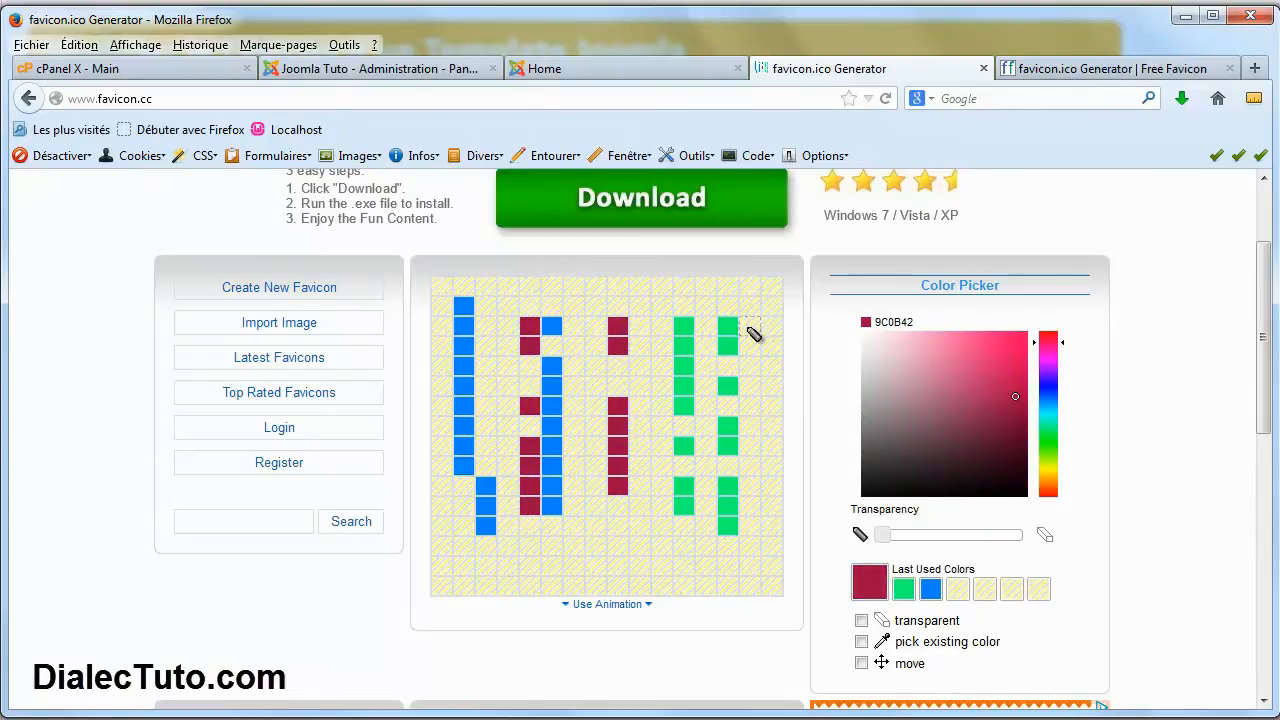
{"action": "left_click_drag", "start_coordinate": [750, 325], "coordinate": [750, 365]}
{"action": "left_click_drag", "start_coordinate": [750, 425], "coordinate": [750, 445]}
{"action": "left_click_drag", "start_coordinate": [750, 485], "coordinate": [753, 527]}
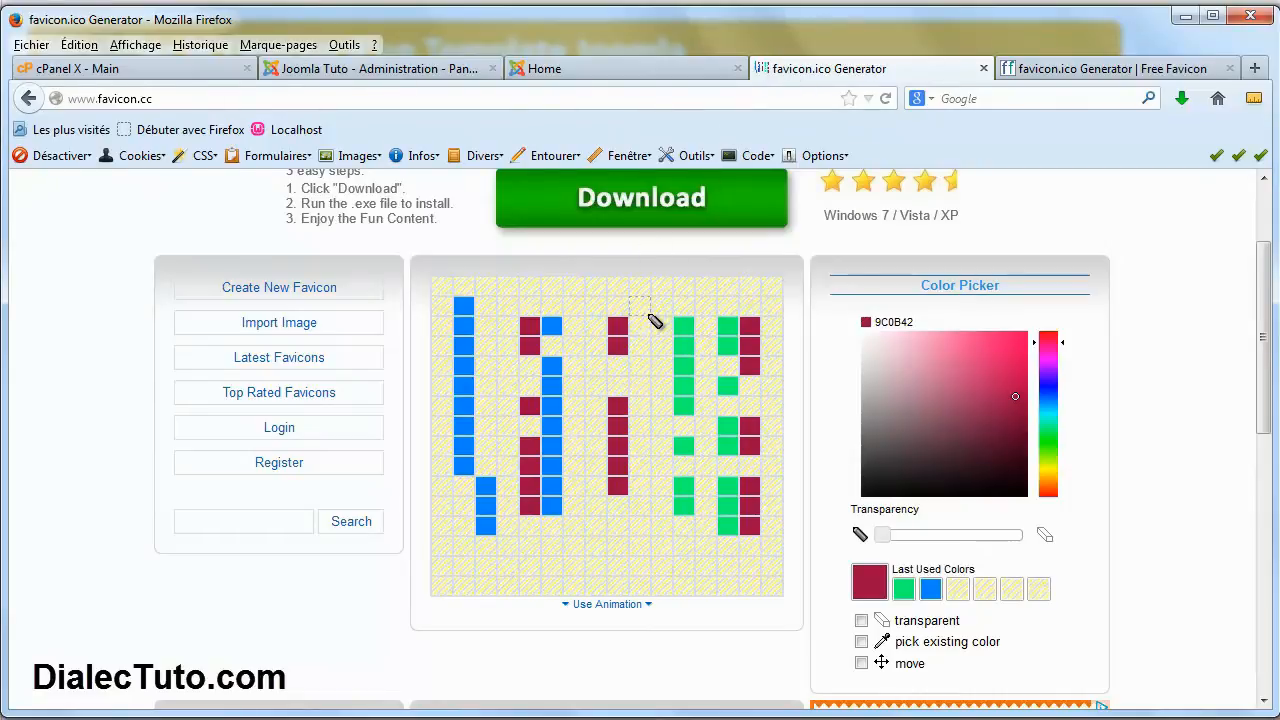
{"action": "left_click_drag", "start_coordinate": [1263, 285], "coordinate": [1259, 437]}
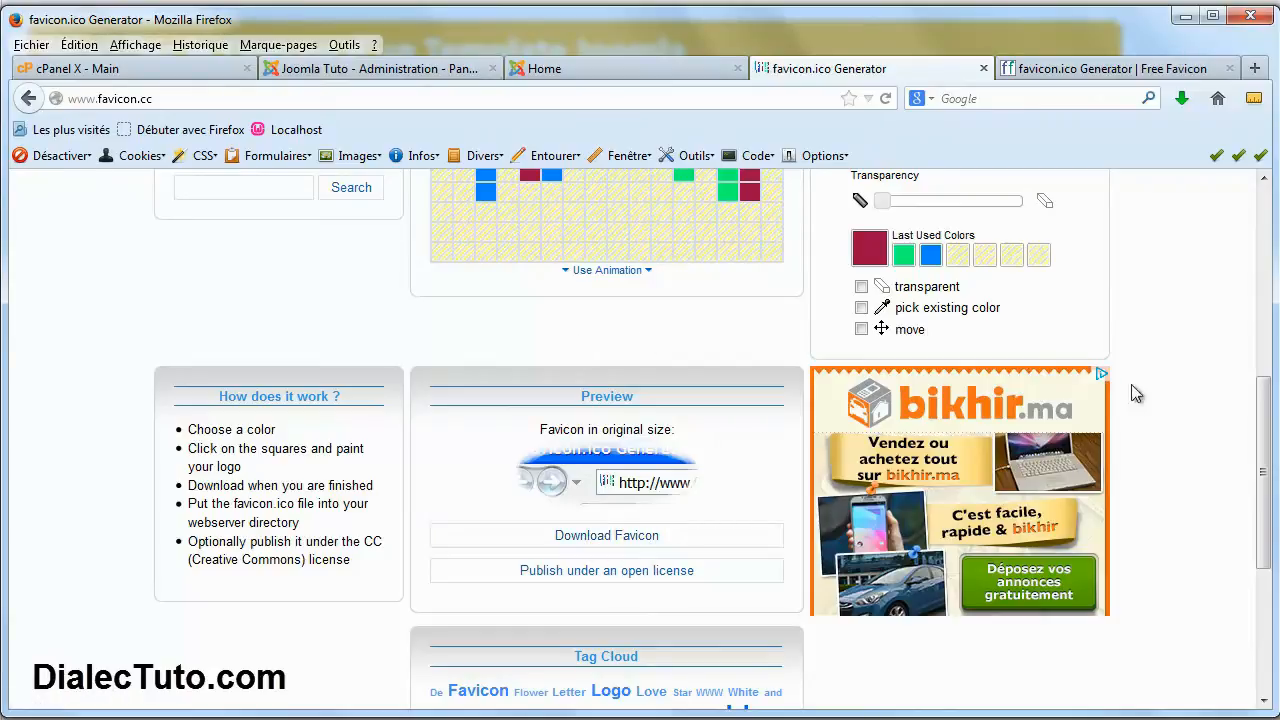
{"action": "left_click_drag", "start_coordinate": [1264, 513], "coordinate": [1266, 388]}
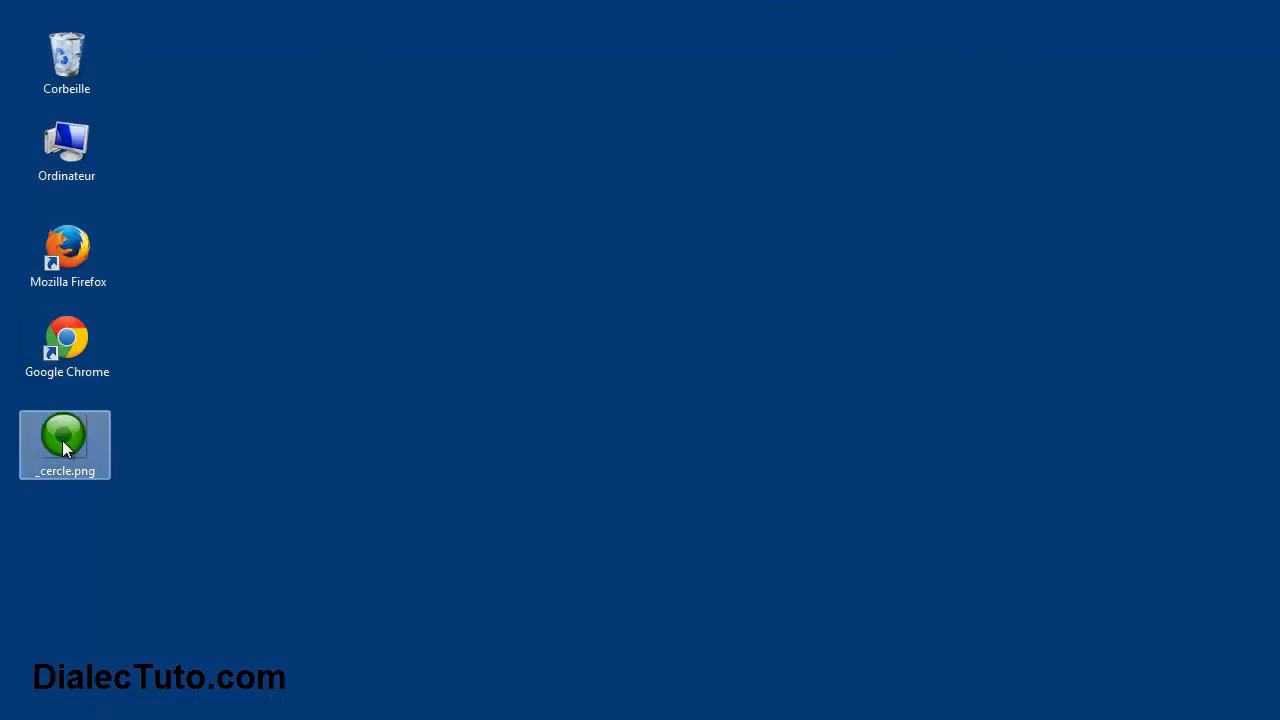
View _cercle.png from the desktop and import it into favicon.cc as the favicon image, keeping its dimensions
{"action": "double_click", "coordinate": [62, 440]}
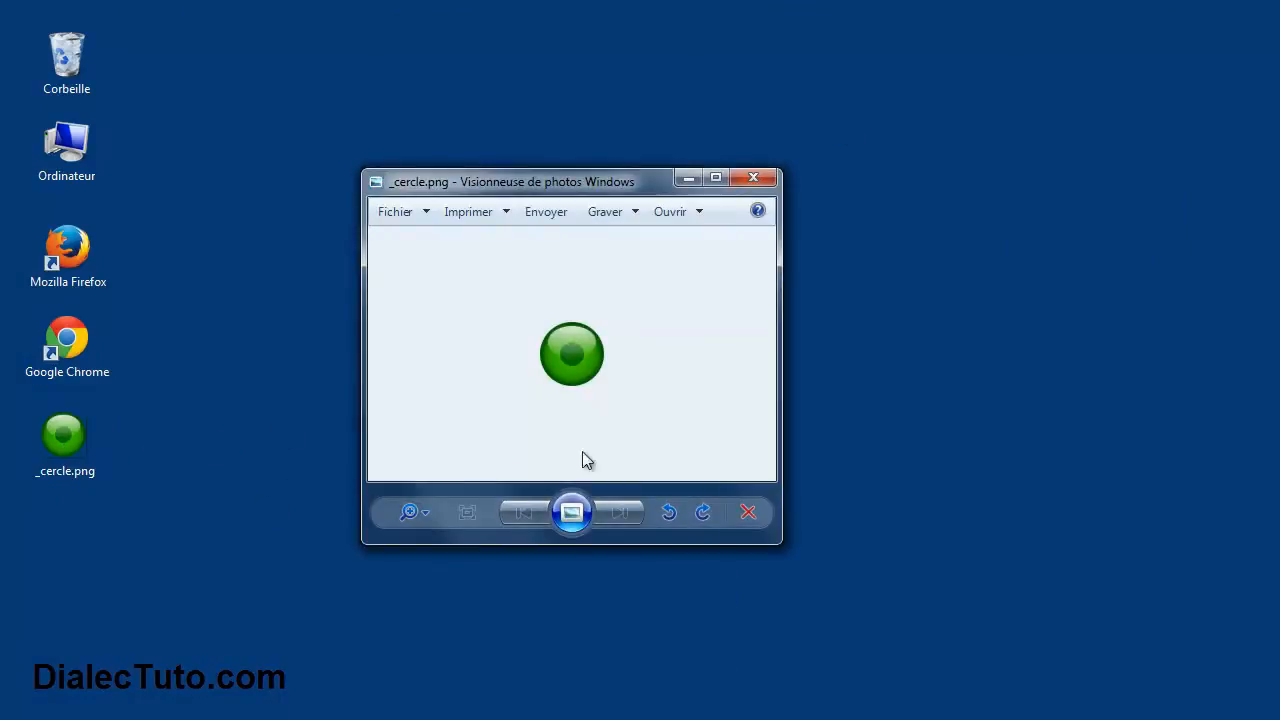
{"action": "left_click", "coordinate": [753, 179]}
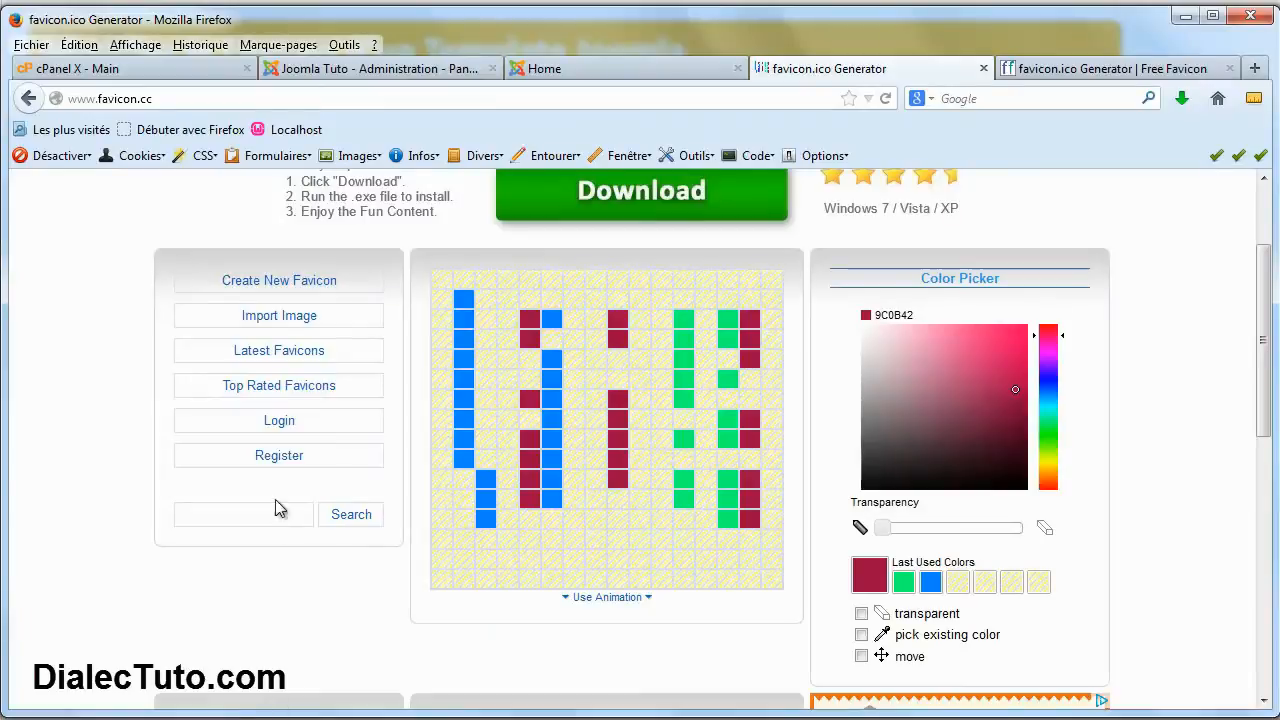
{"action": "left_click", "coordinate": [316, 318]}
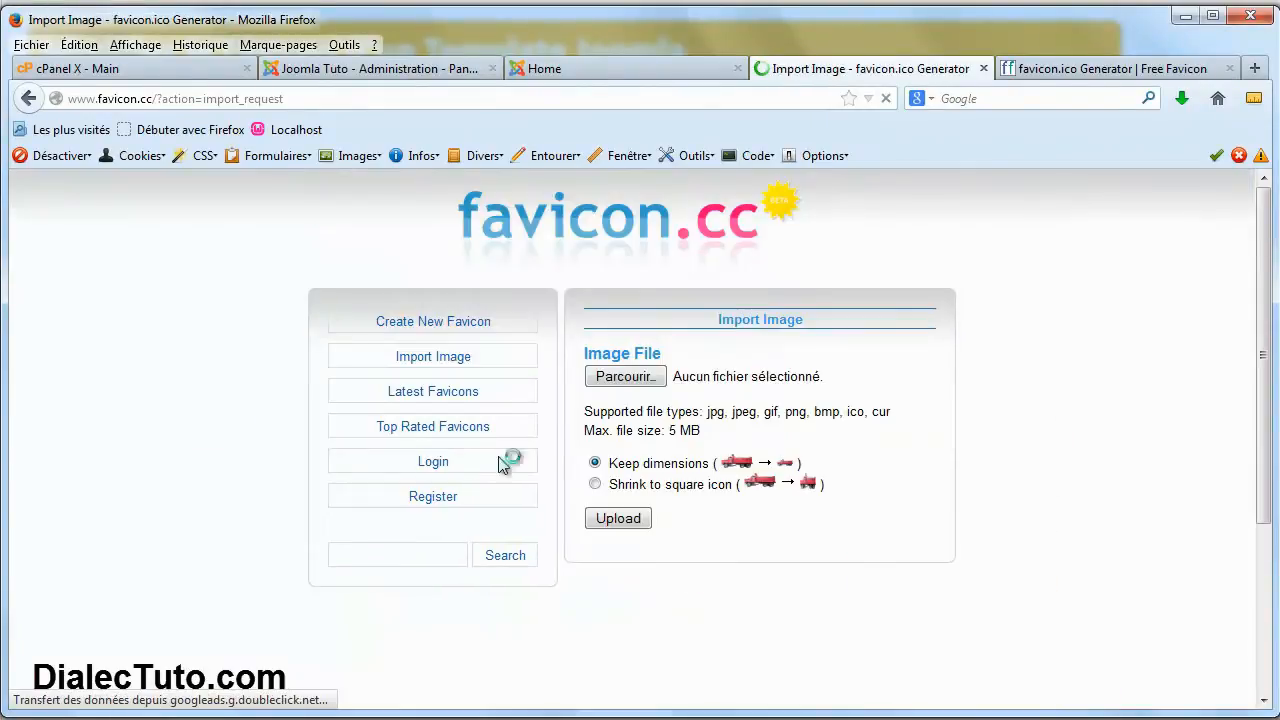
{"action": "left_click", "coordinate": [628, 383]}
{"action": "left_click", "coordinate": [520, 289]}
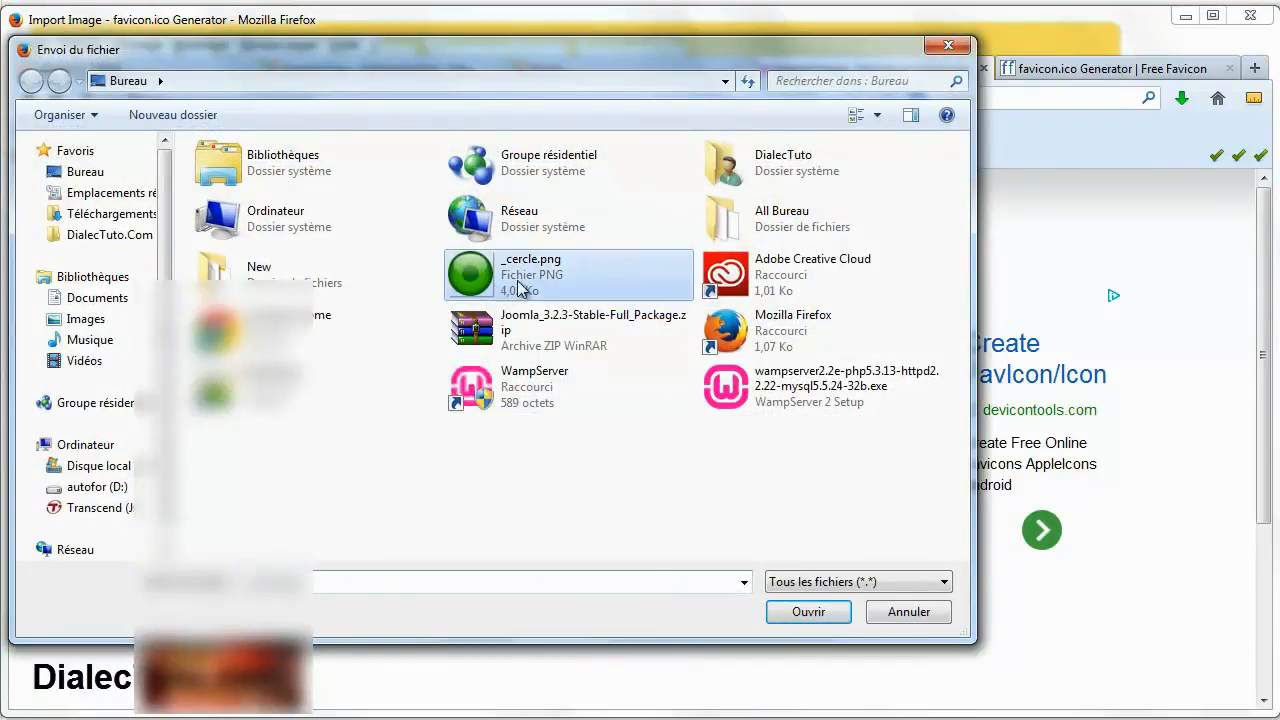
{"action": "left_click", "coordinate": [808, 614]}
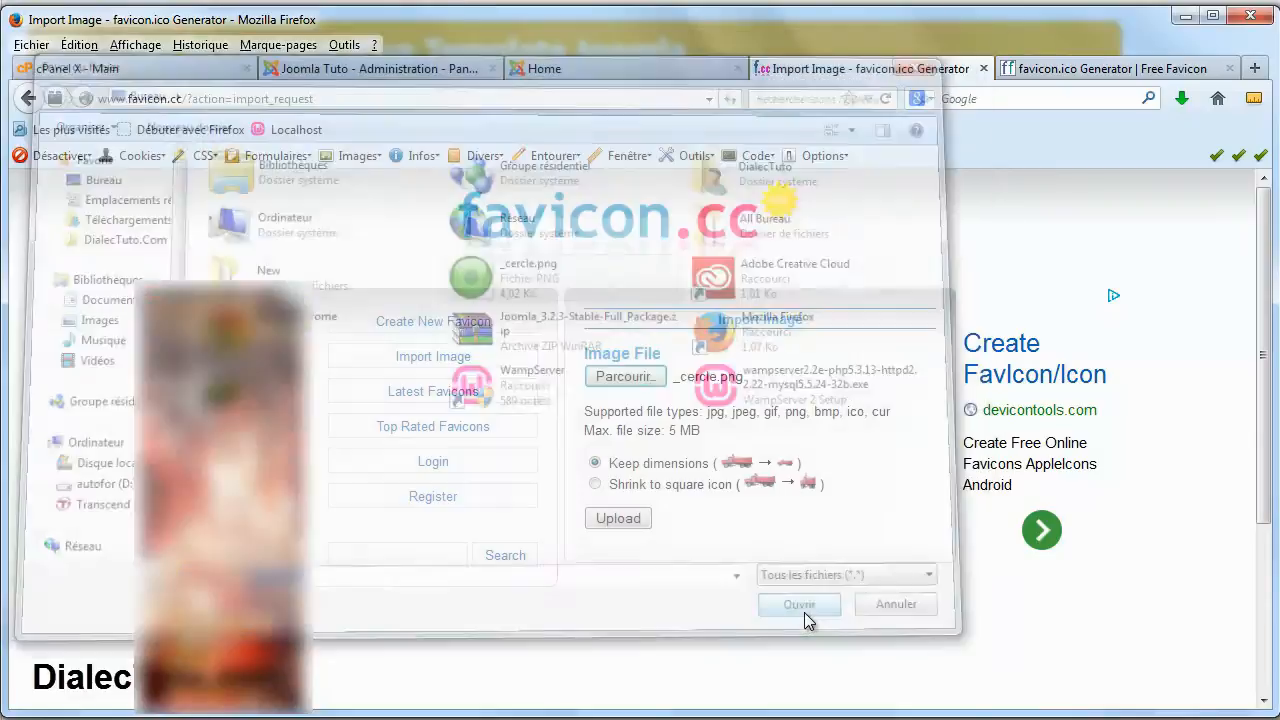
{"action": "left_click", "coordinate": [625, 522]}
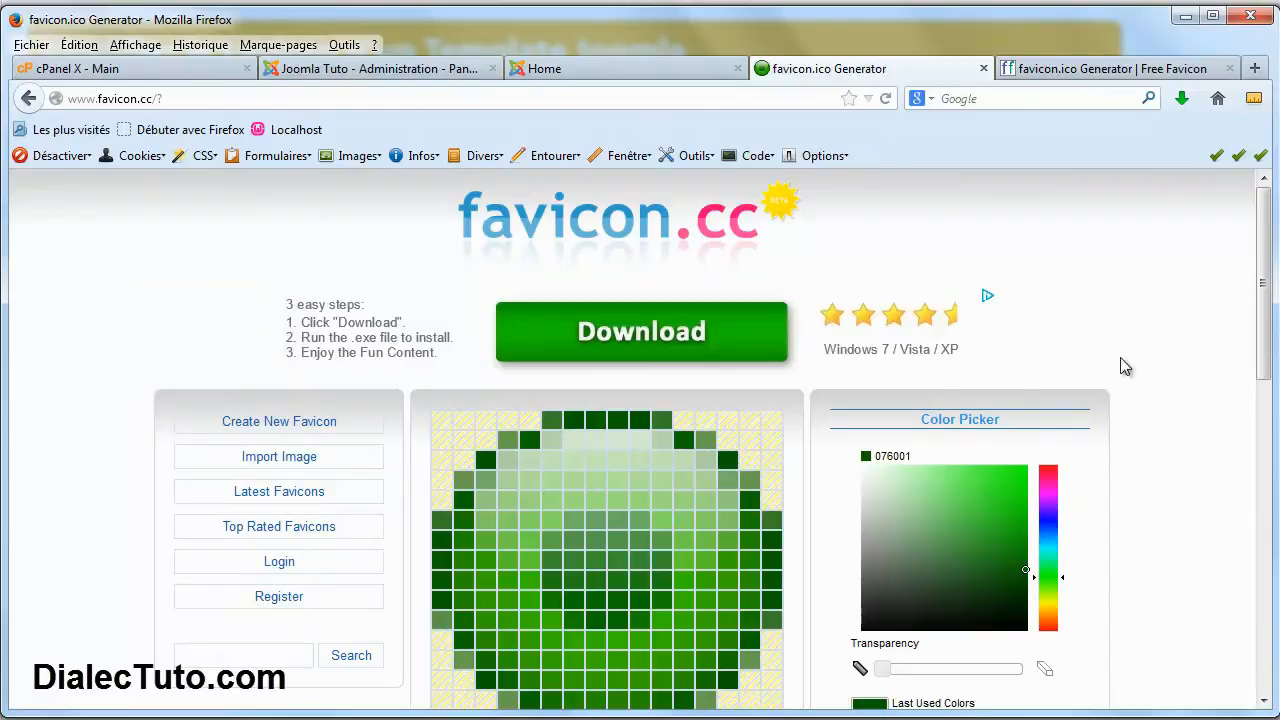
Download the generated favicon and save it to the desktop (Bureau) as favicon.ico
{"action": "left_click_drag", "start_coordinate": [1266, 331], "coordinate": [1266, 363]}
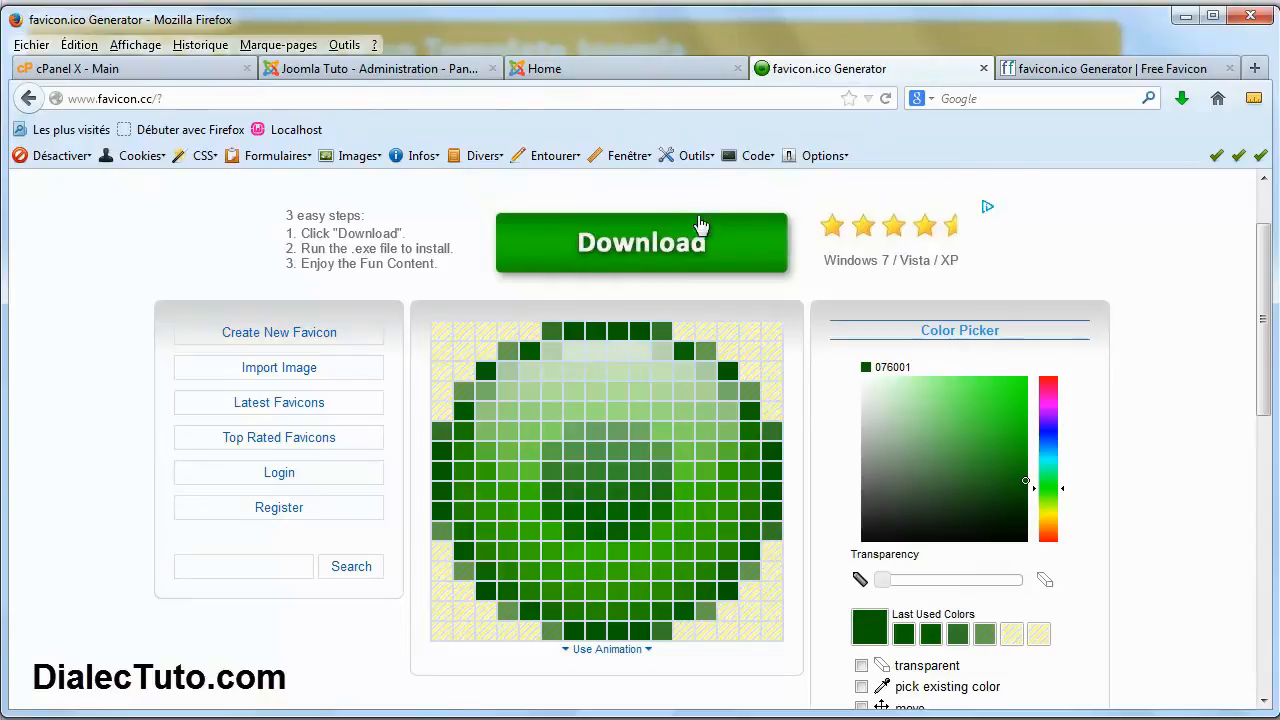
{"action": "left_click_drag", "start_coordinate": [1263, 298], "coordinate": [1257, 495]}
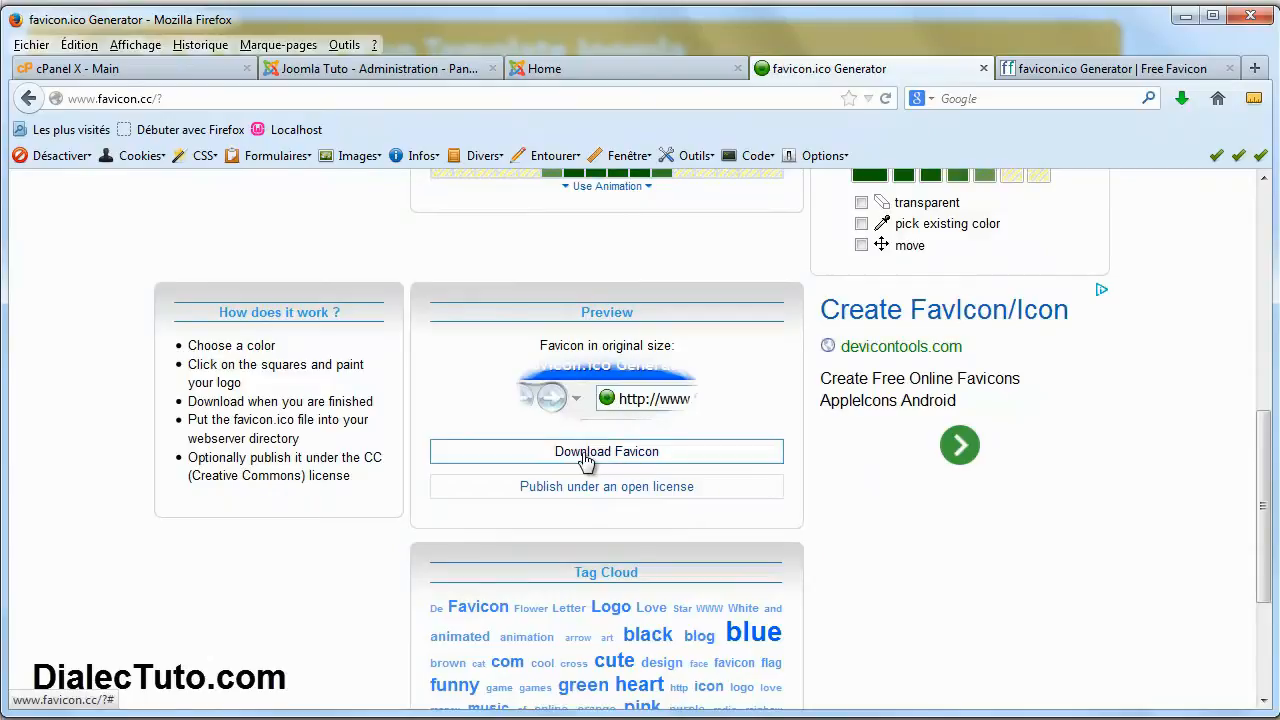
{"action": "left_click", "coordinate": [631, 459]}
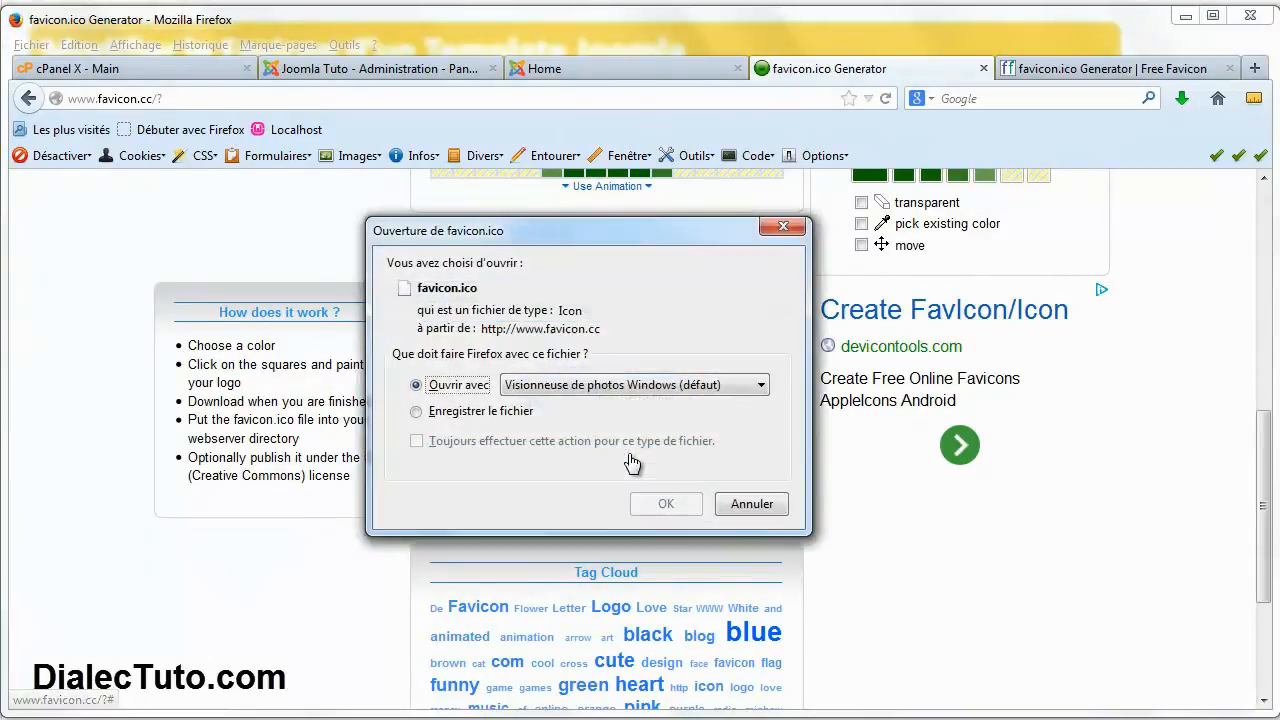
{"action": "left_click", "coordinate": [504, 411]}
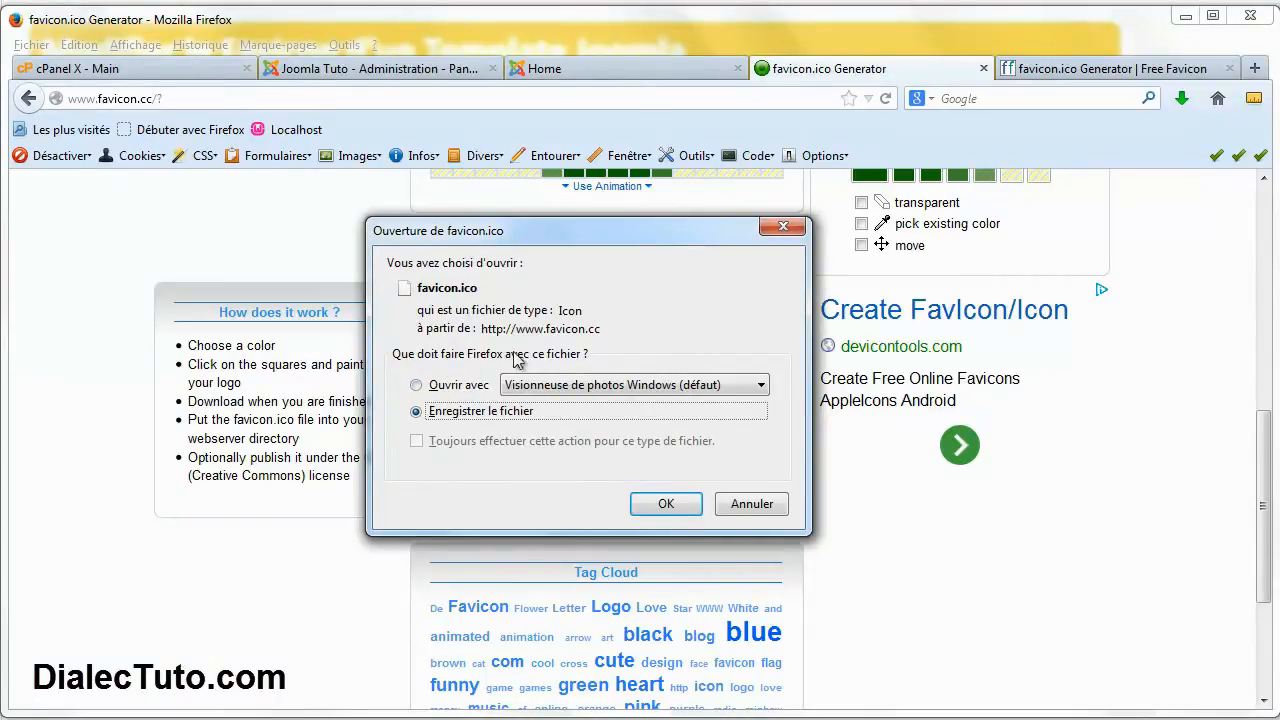
{"action": "left_click", "coordinate": [666, 504]}
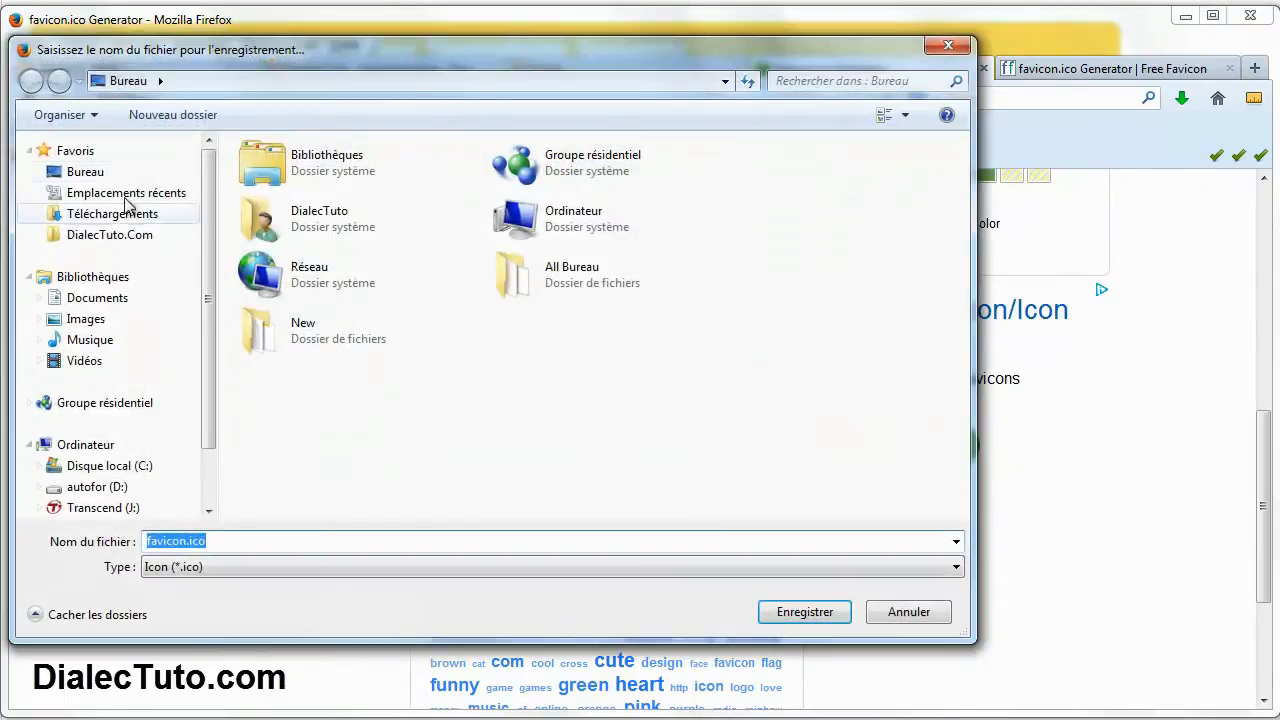
{"action": "left_click", "coordinate": [152, 173]}
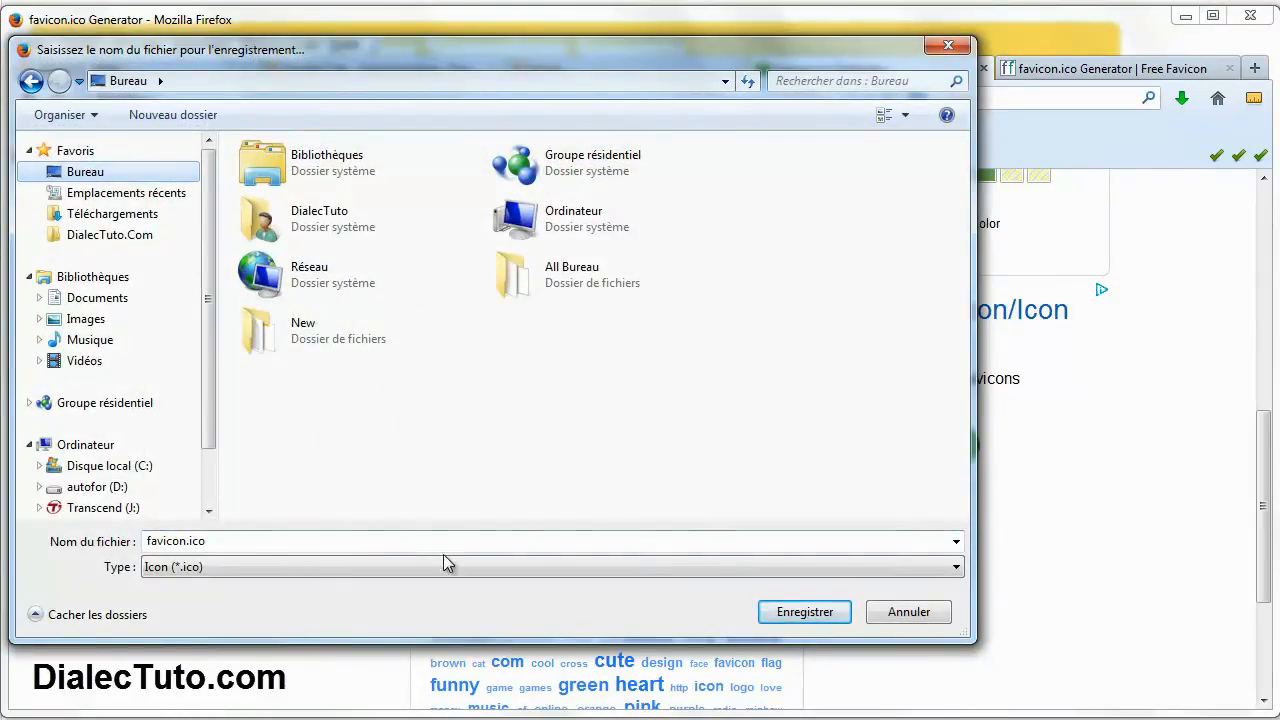
{"action": "left_click", "coordinate": [802, 618]}
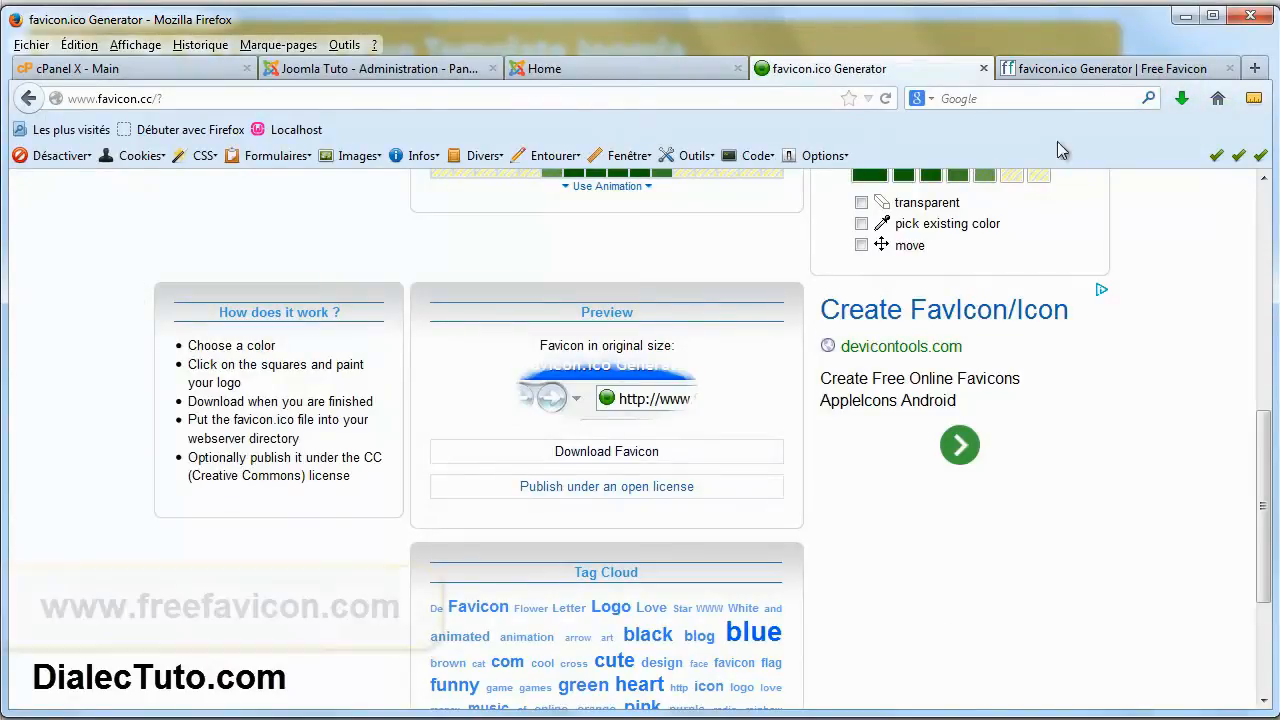
Open the Free Favicons page on freefavicon.com and examine its top object favicons and gallery categories
{"action": "left_click", "coordinate": [1100, 68]}
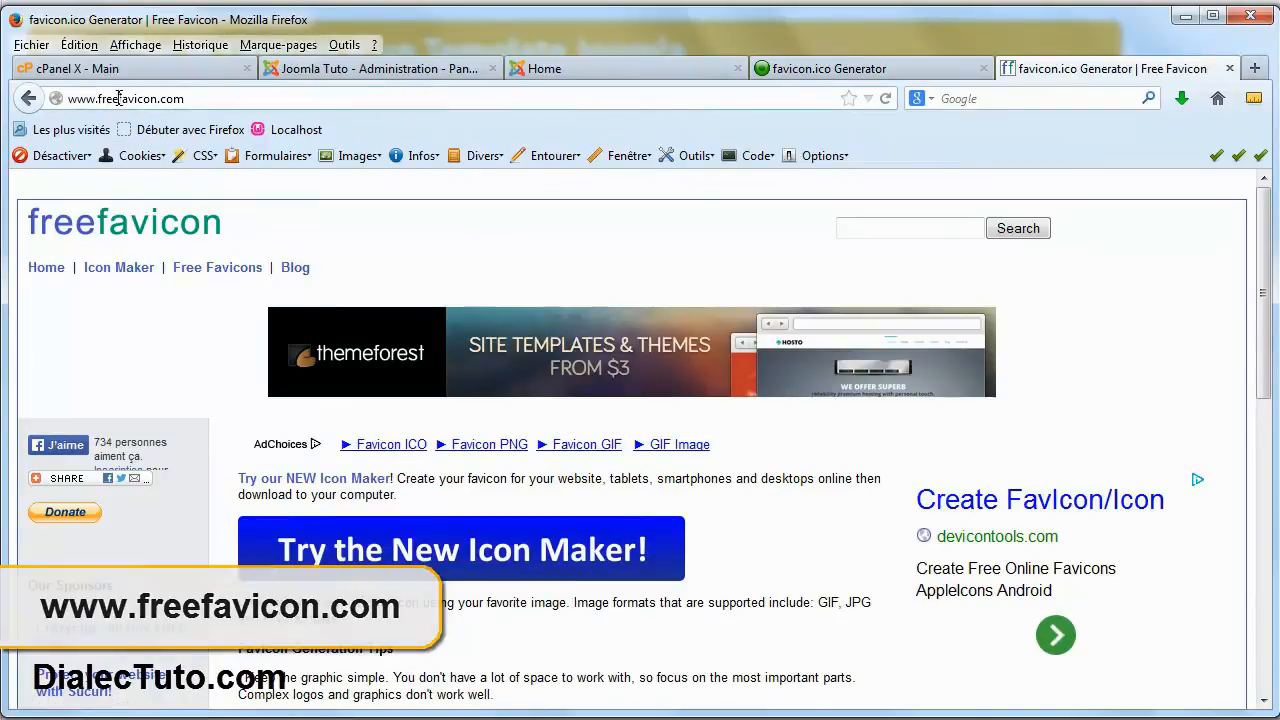
{"action": "left_click_drag", "start_coordinate": [119, 98], "coordinate": [98, 100]}
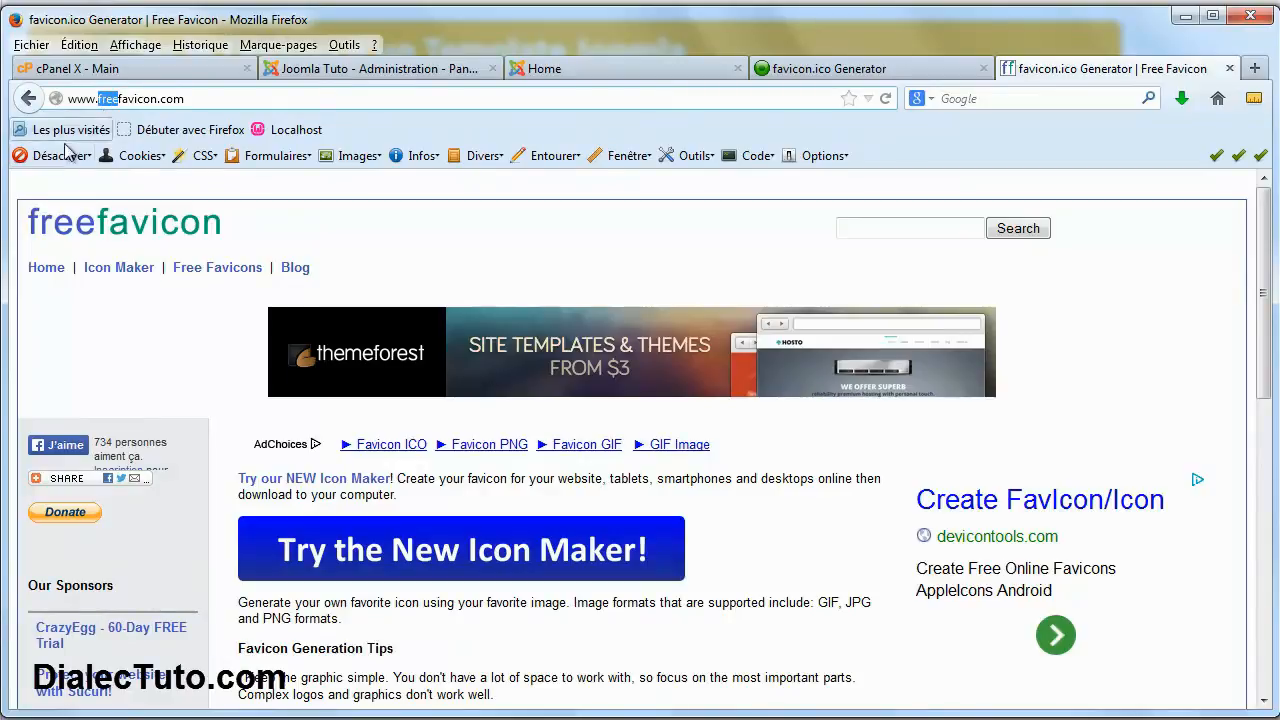
{"action": "left_click", "coordinate": [214, 269]}
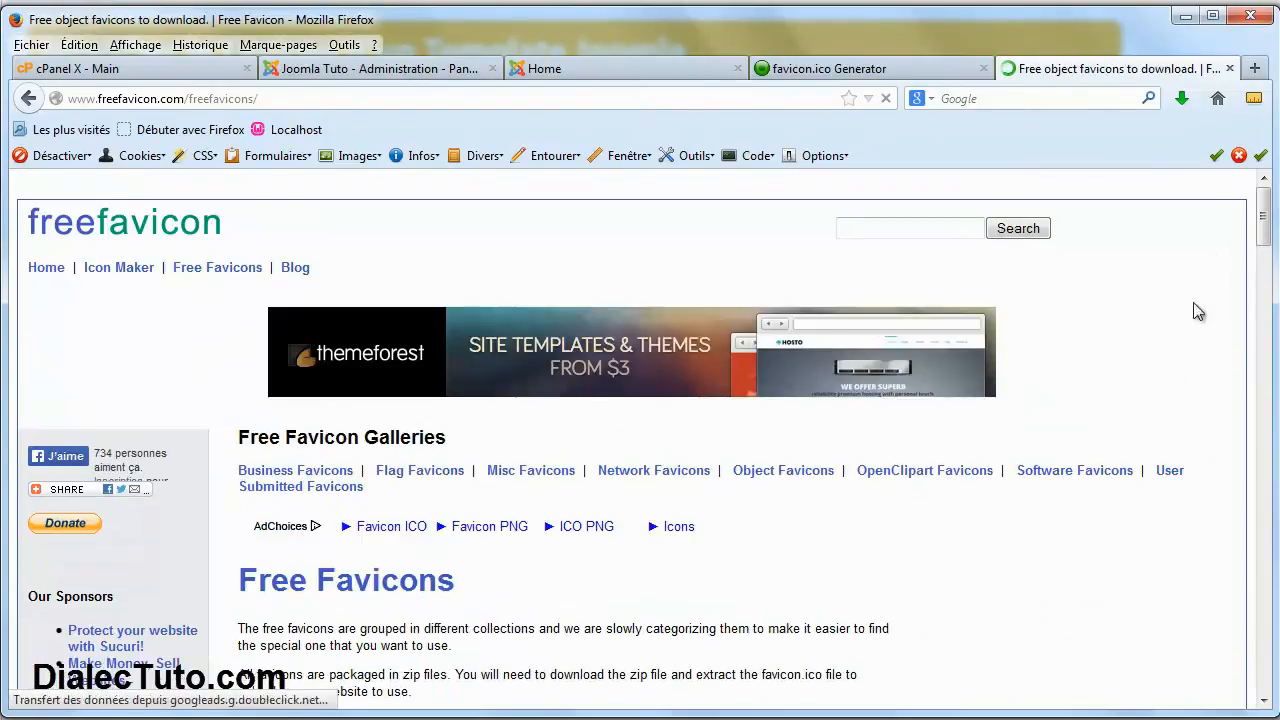
{"action": "left_click_drag", "start_coordinate": [1267, 223], "coordinate": [1266, 292]}
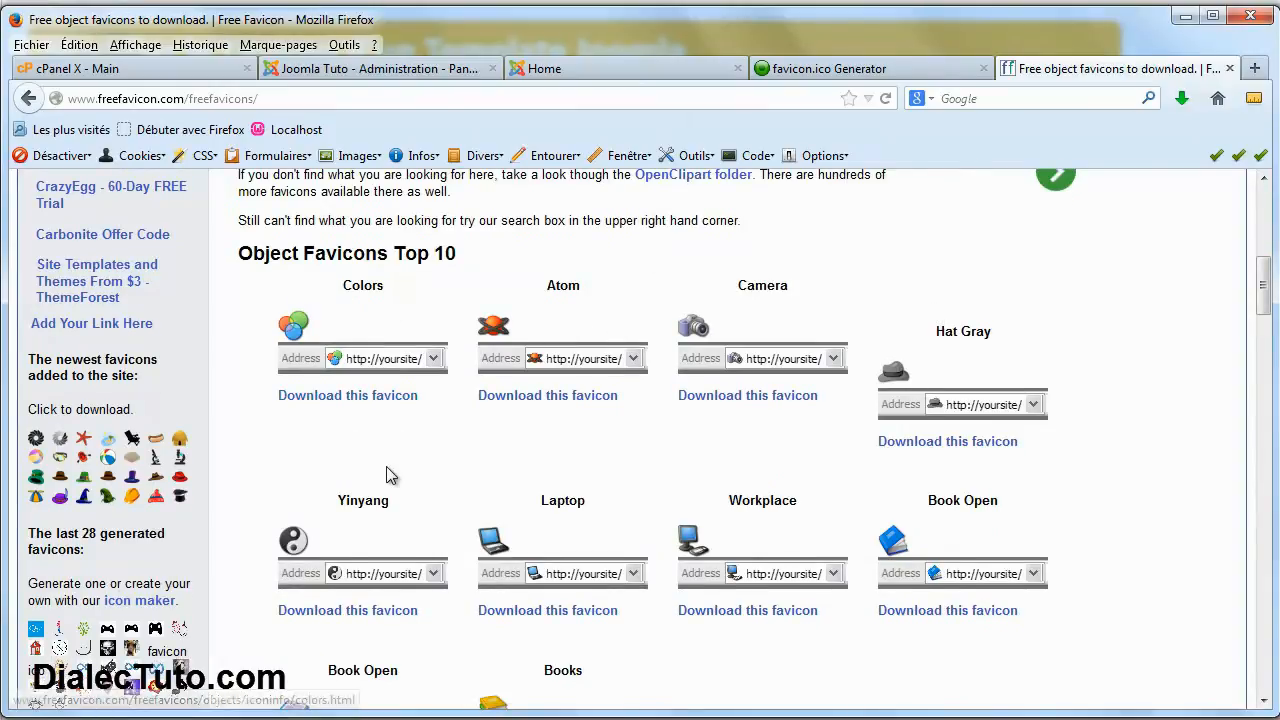
{"action": "scroll", "coordinate": [390, 482], "scroll_direction": "up", "scroll_amount": 8}
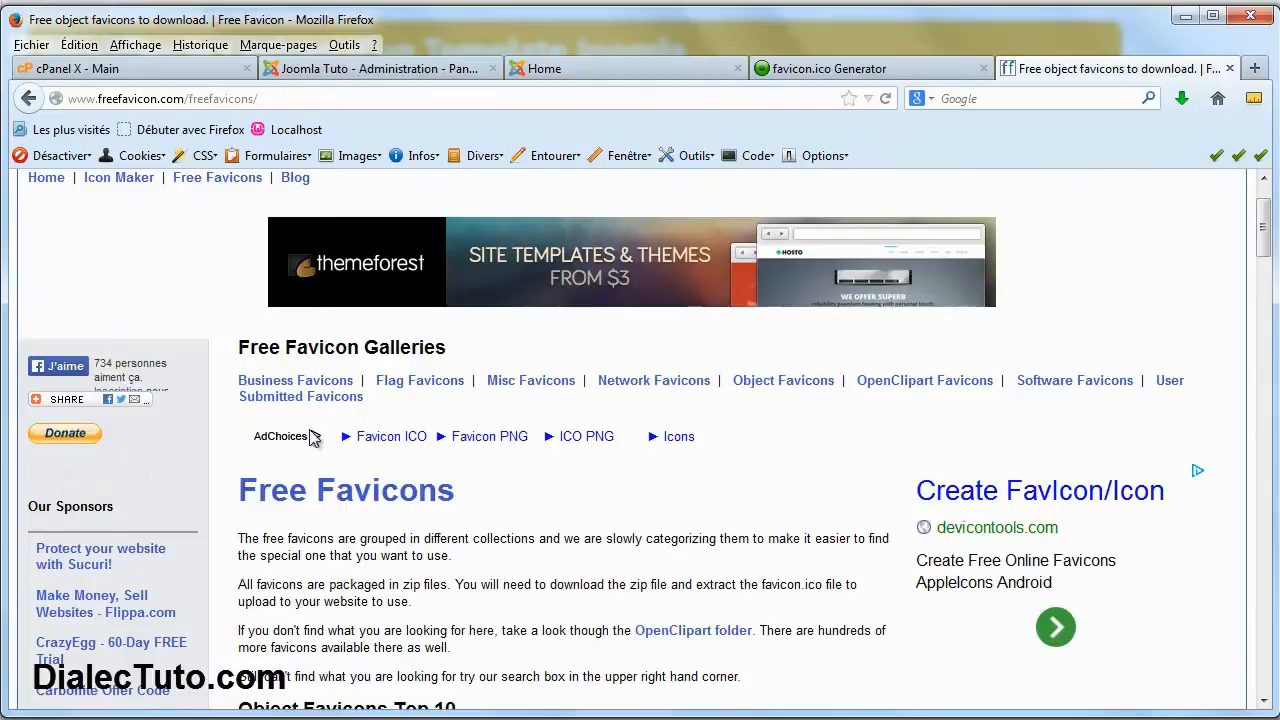
{"action": "double_click", "coordinate": [413, 347]}
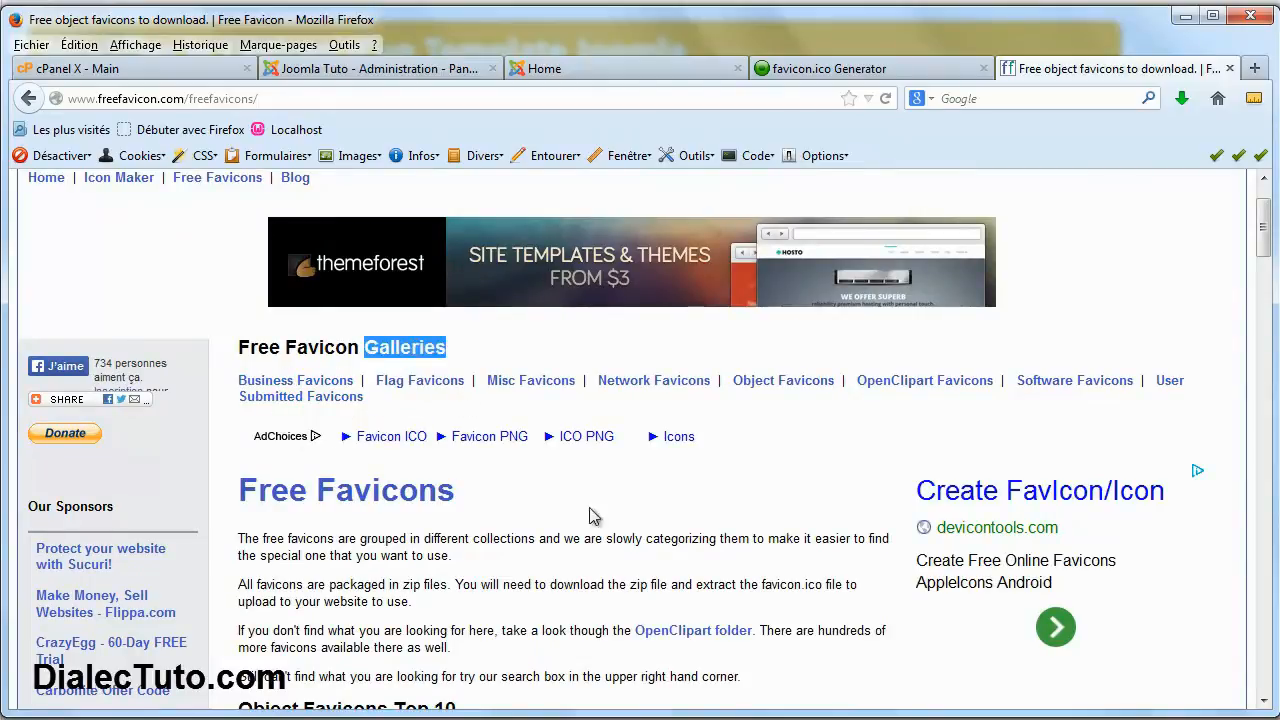
Open the Software Favicons gallery and look through its downloadable icons
{"action": "left_click", "coordinate": [1062, 390]}
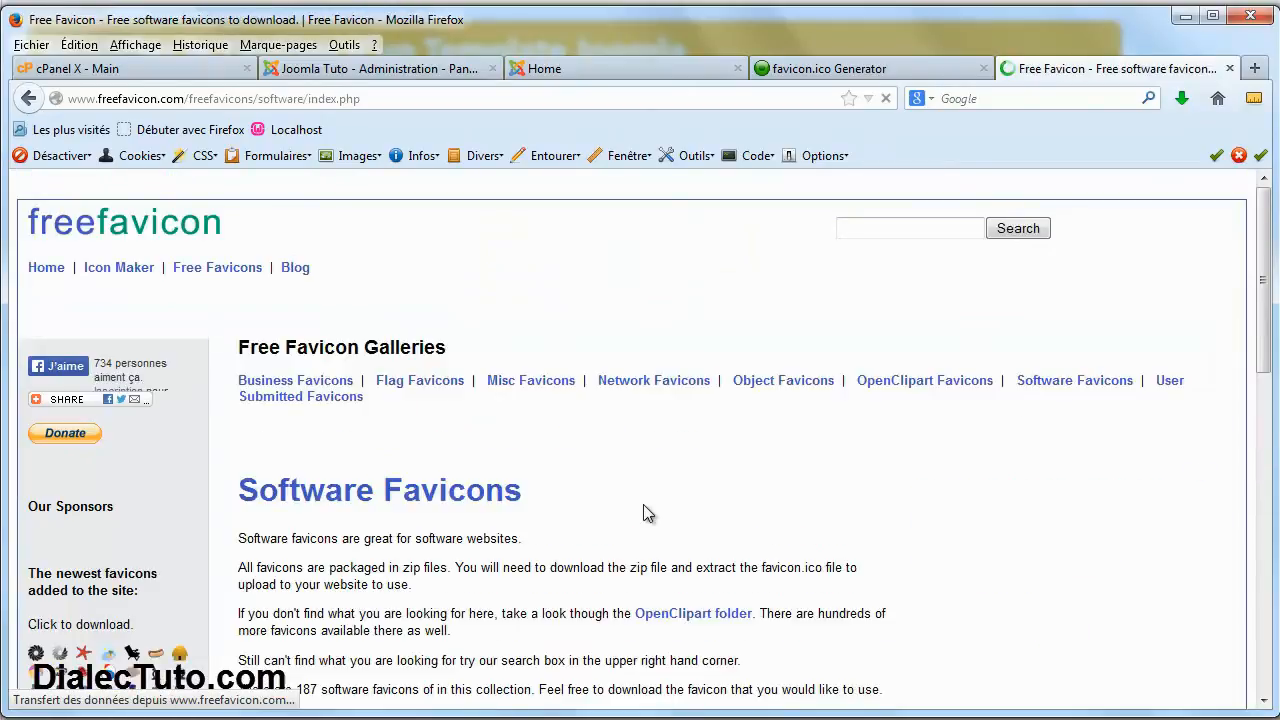
{"action": "scroll", "coordinate": [540, 500], "scroll_direction": "down", "scroll_amount": 6}
{"action": "scroll", "coordinate": [527, 568], "scroll_direction": "down", "scroll_amount": 2}
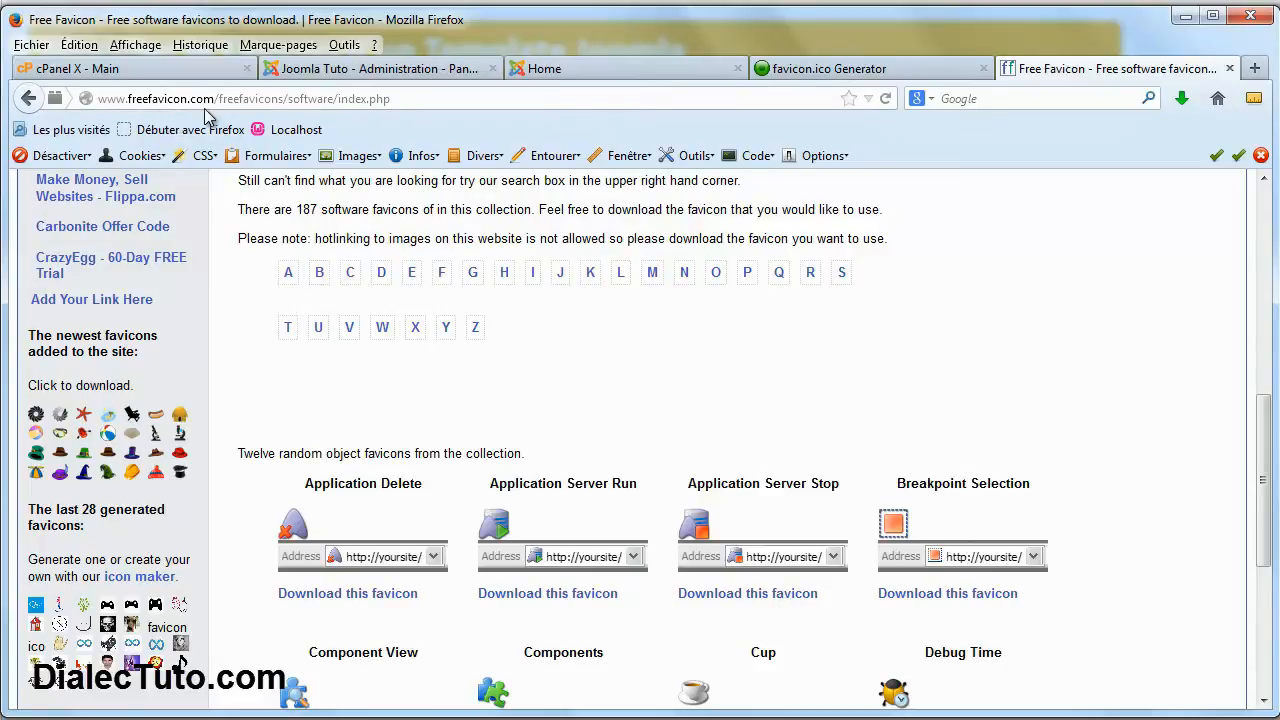
Open the cPanel file manager on the main web directory (public_html/www)
{"action": "left_click", "coordinate": [1184, 16]}
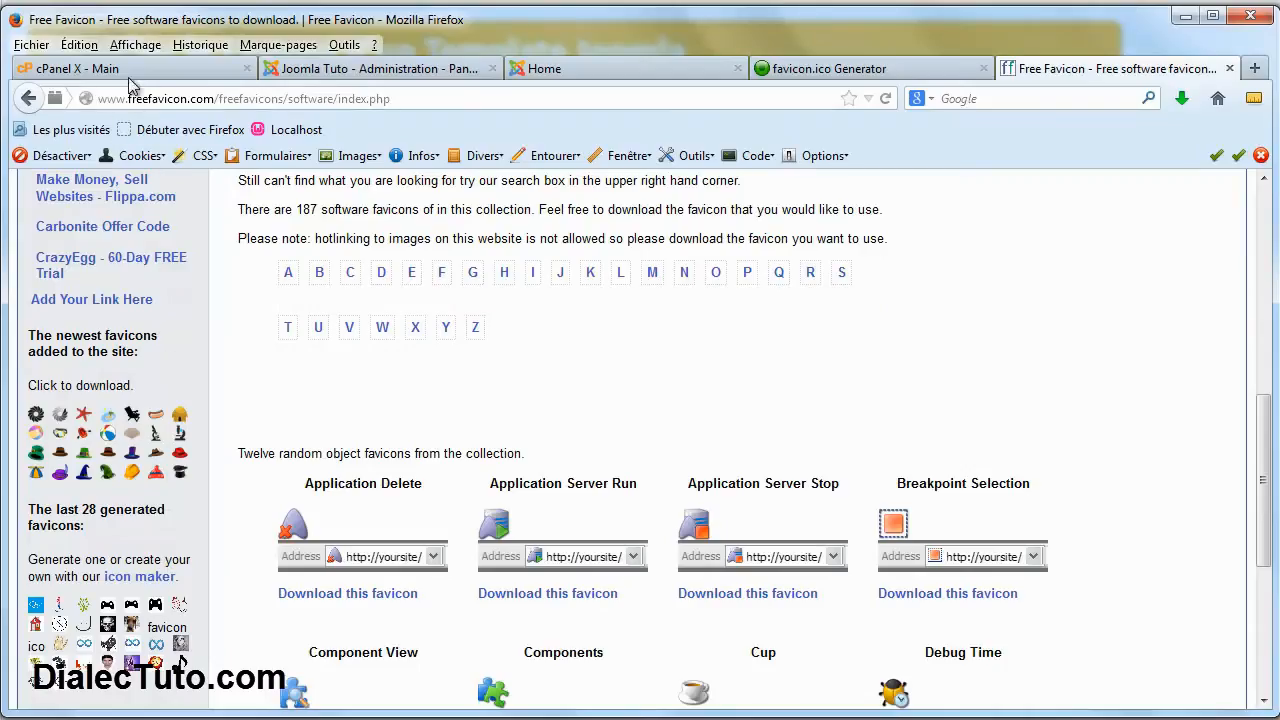
{"action": "left_click", "coordinate": [128, 70]}
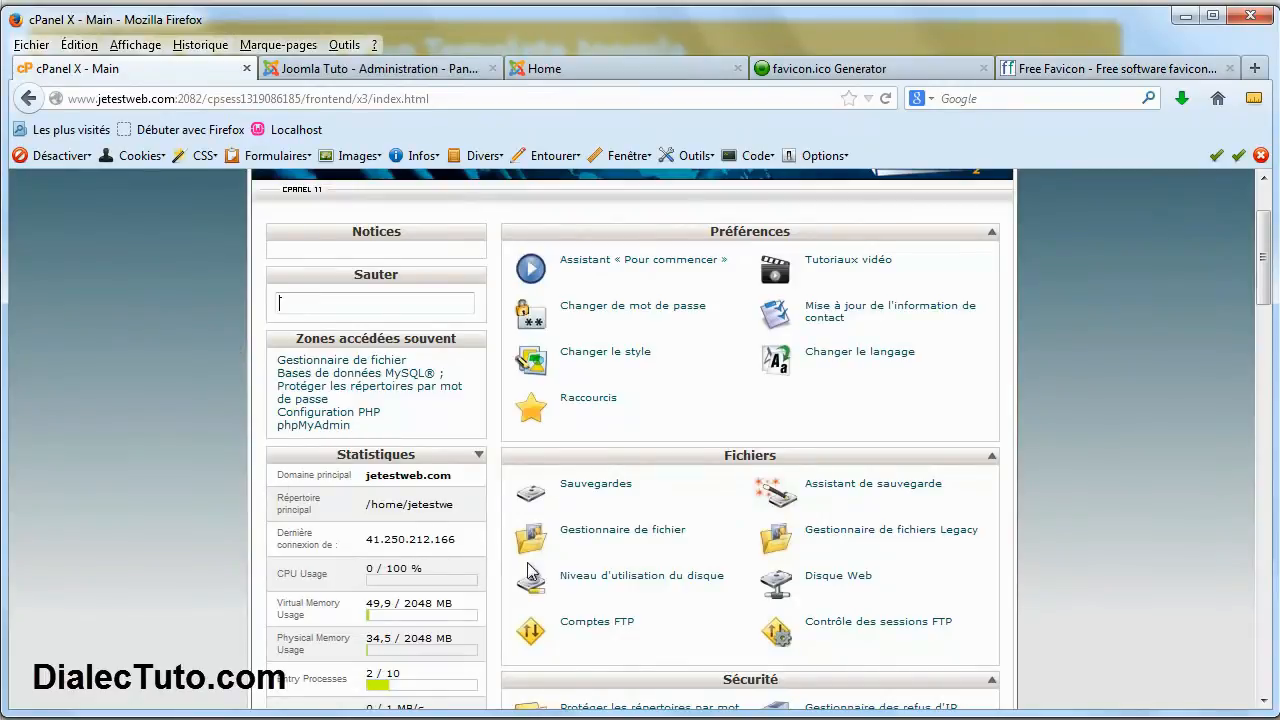
{"action": "left_click", "coordinate": [615, 540]}
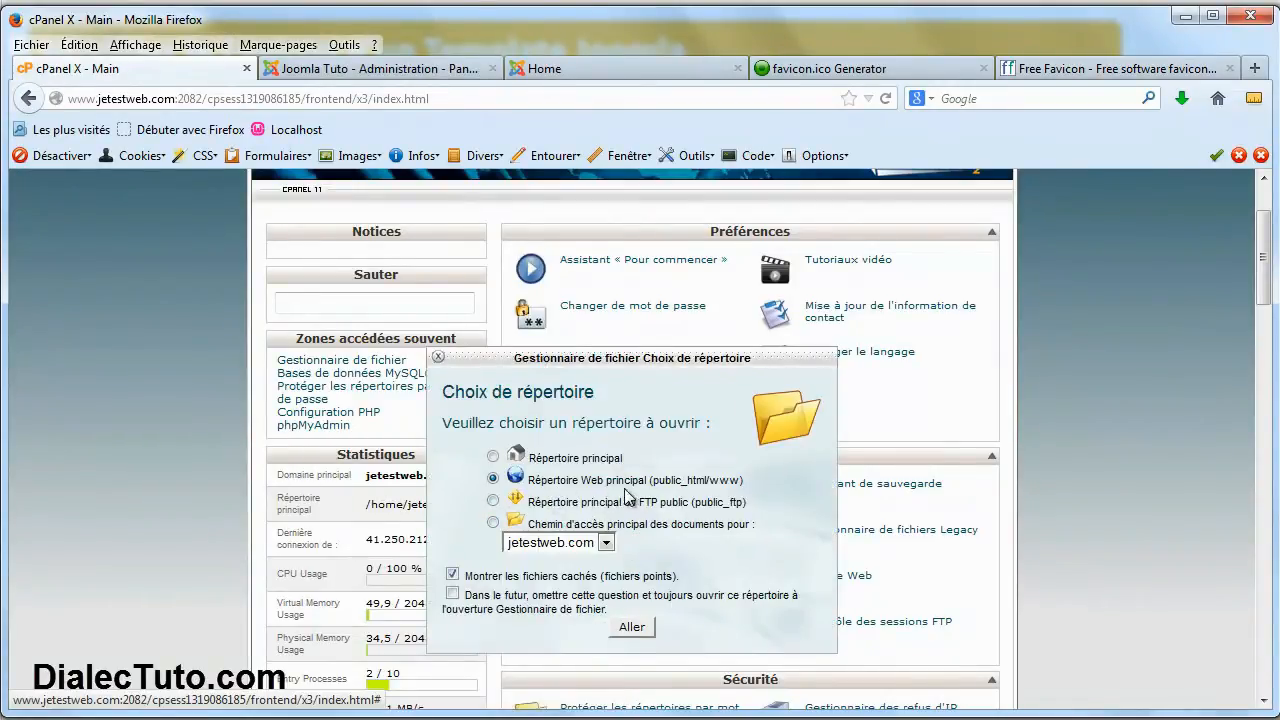
{"action": "left_click", "coordinate": [633, 628]}
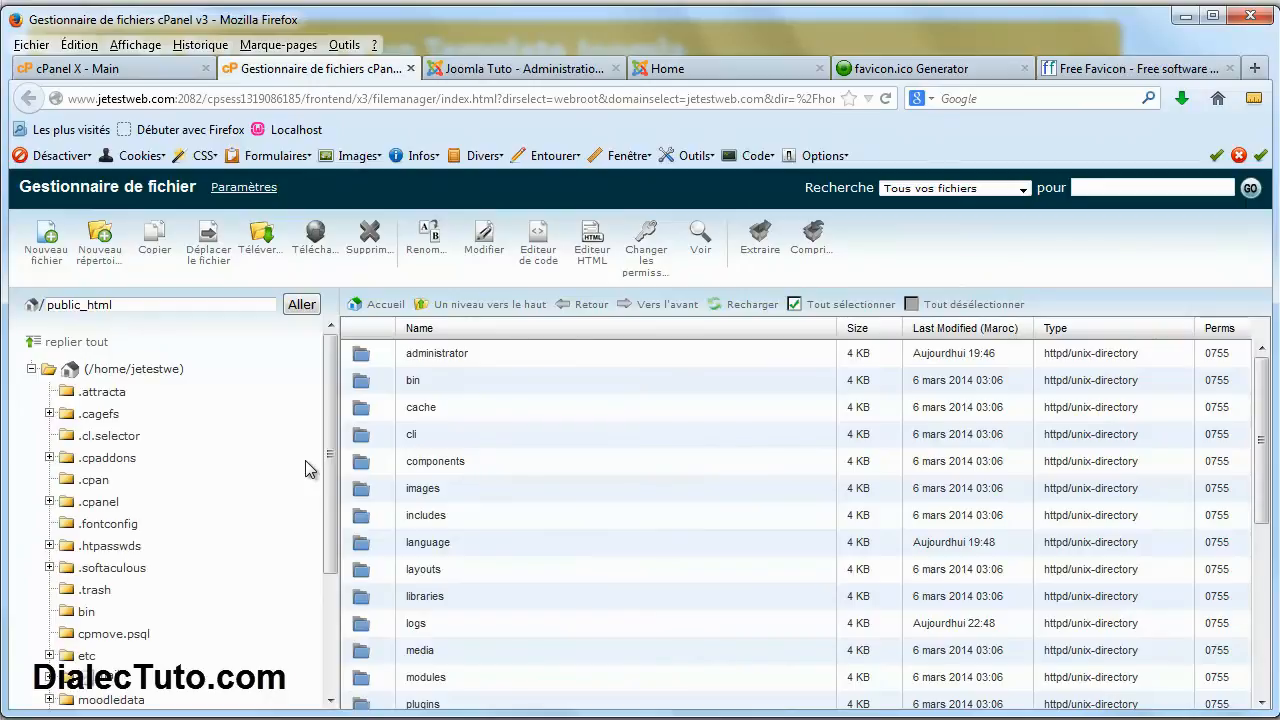
Expand public_html in the directory tree and open its templates folder
{"action": "left_click_drag", "start_coordinate": [336, 408], "coordinate": [330, 570]}
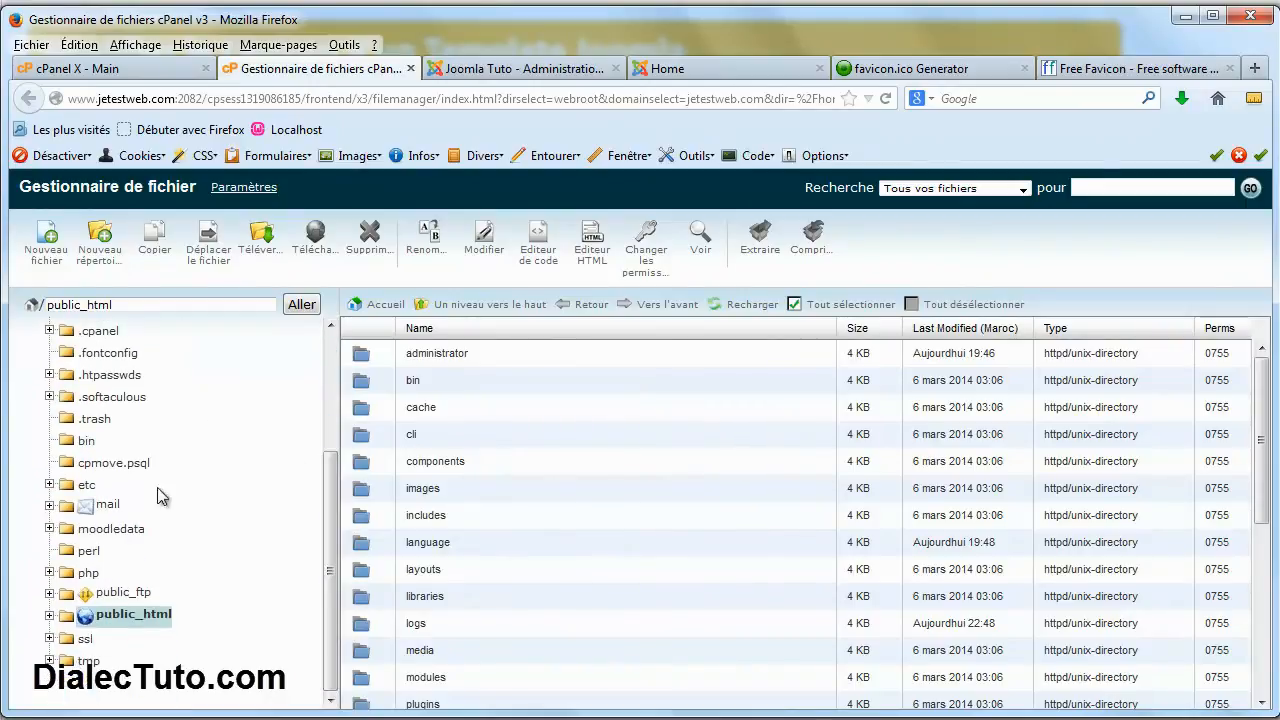
{"action": "left_click", "coordinate": [122, 617]}
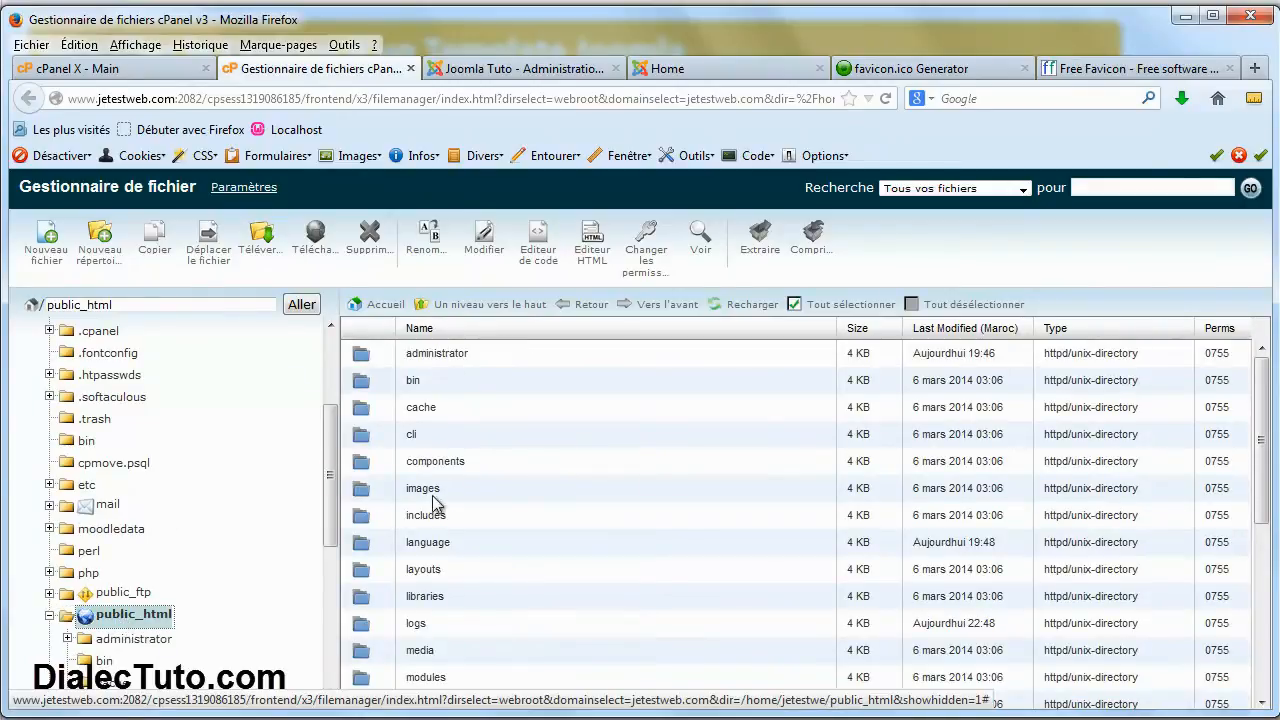
{"action": "left_click_drag", "start_coordinate": [1262, 438], "coordinate": [1262, 545]}
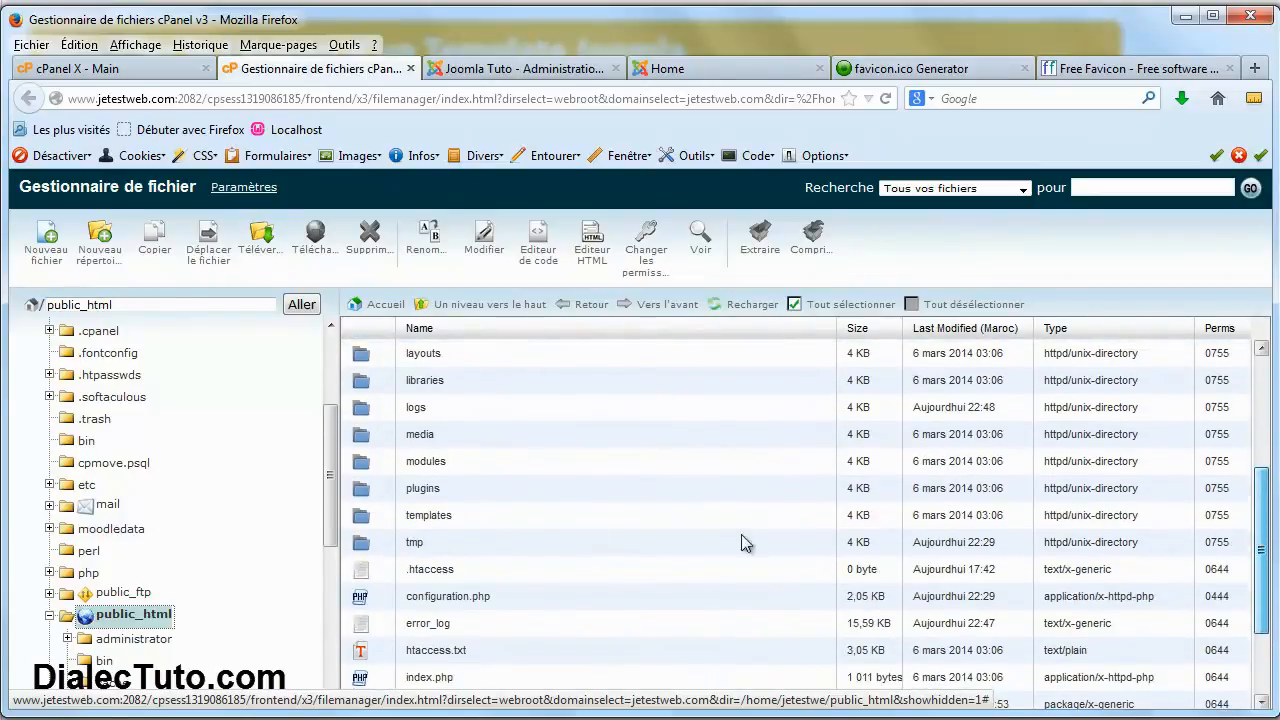
{"action": "left_click", "coordinate": [362, 516]}
{"action": "double_click", "coordinate": [363, 518]}
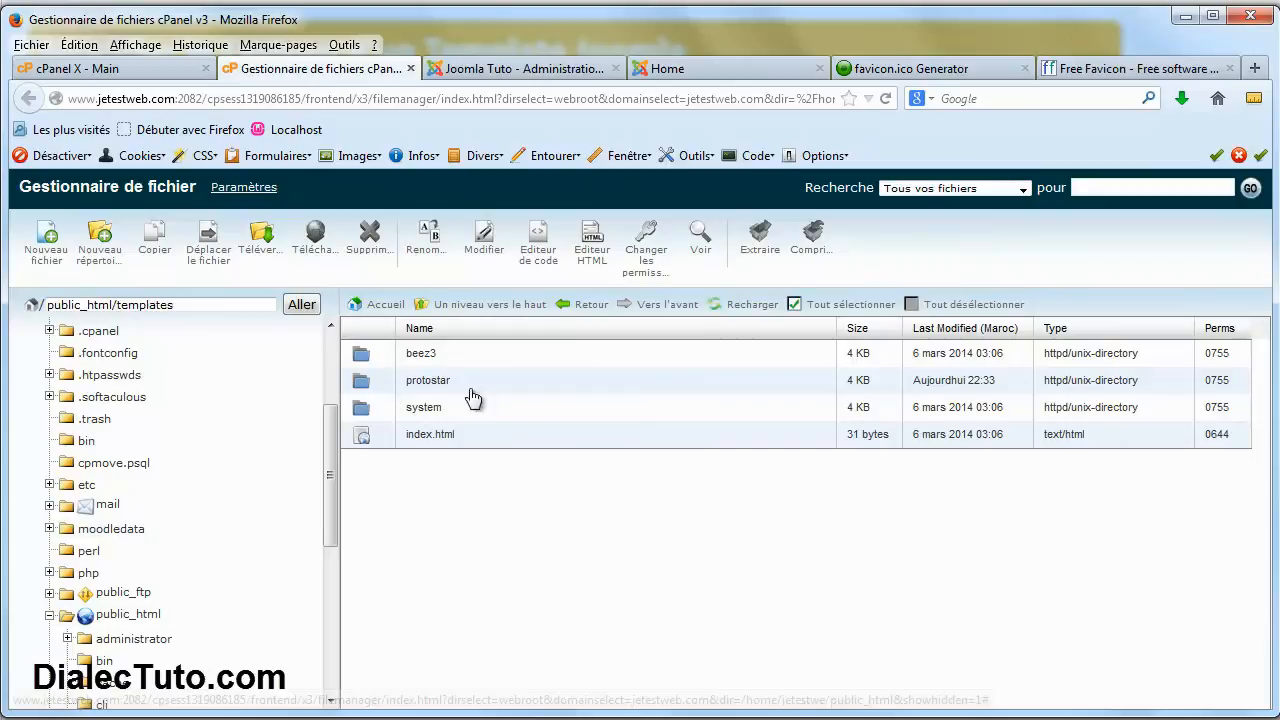
Check the site's Home page and the Joomla administration panel, and open the protostar template folder in the file manager
{"action": "left_click", "coordinate": [694, 70]}
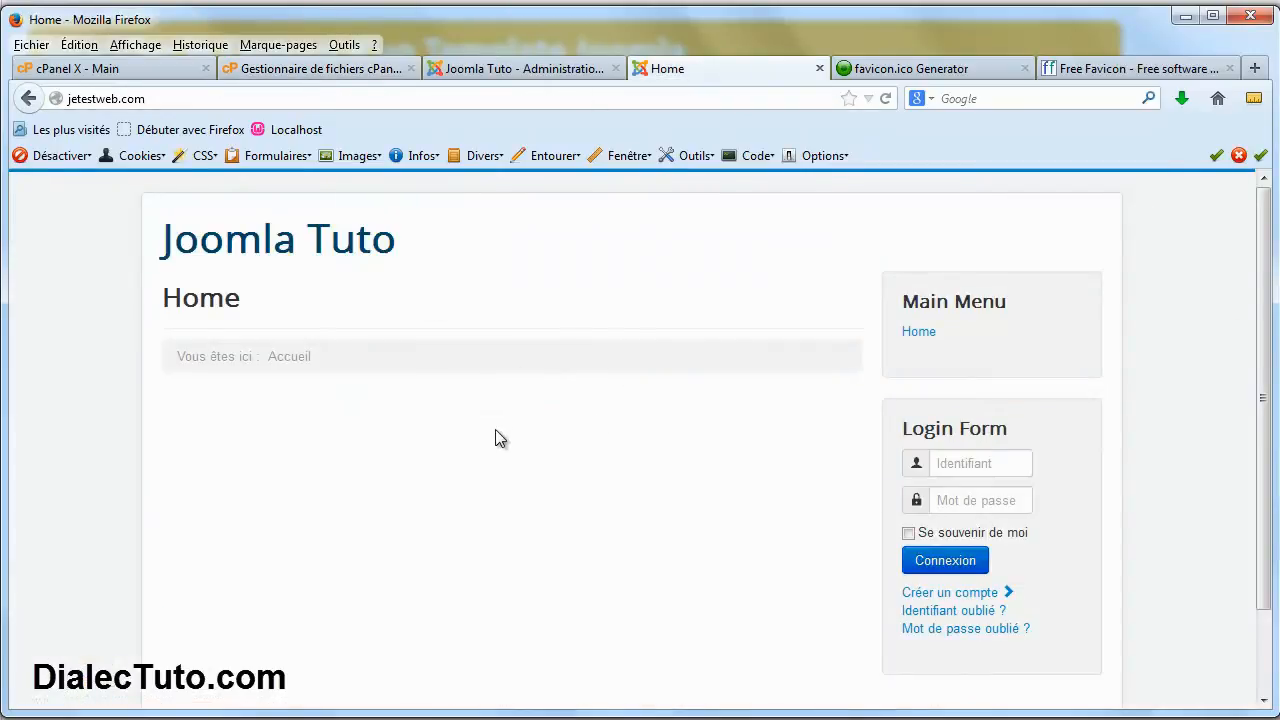
{"action": "left_click", "coordinate": [500, 68]}
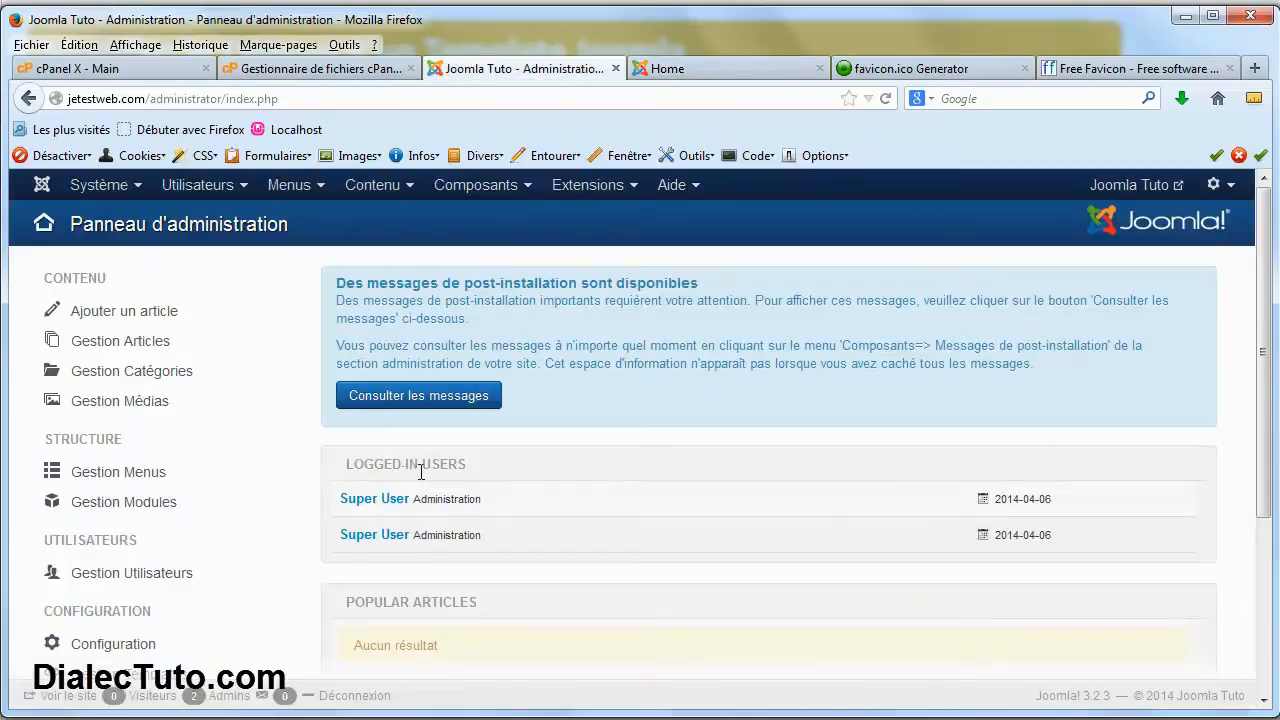
{"action": "left_click", "coordinate": [353, 70]}
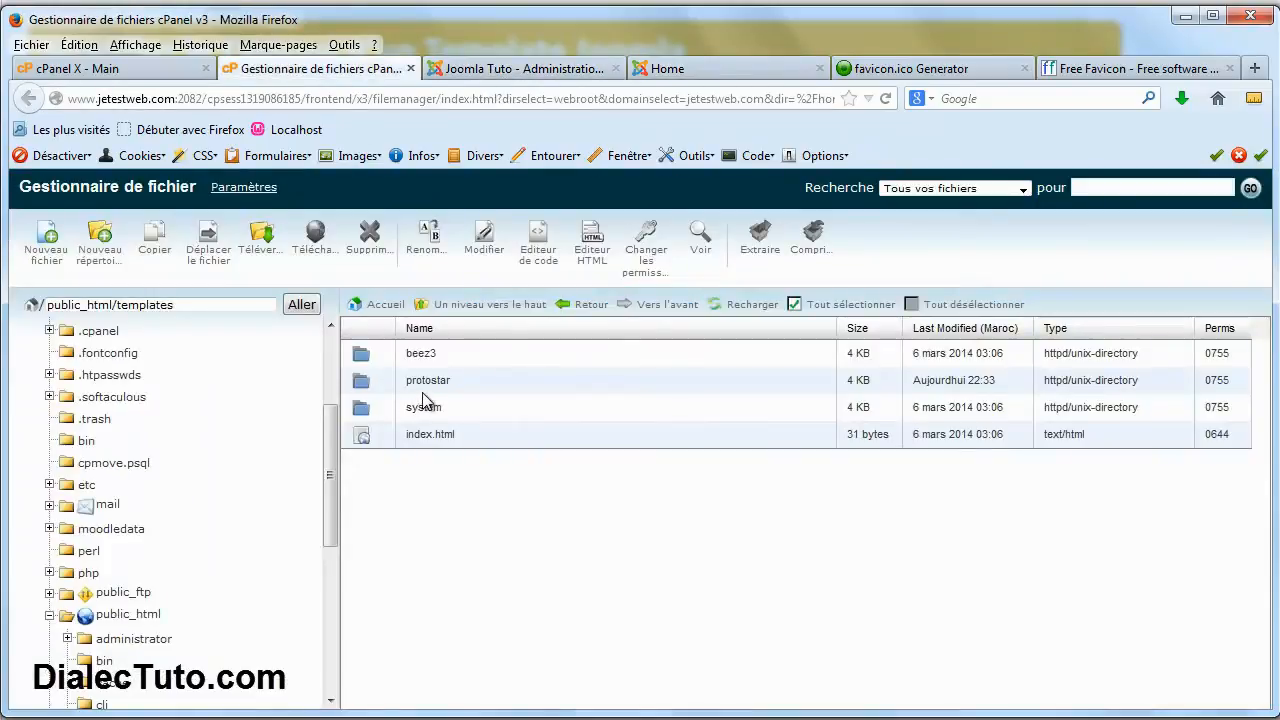
{"action": "double_click", "coordinate": [362, 382]}
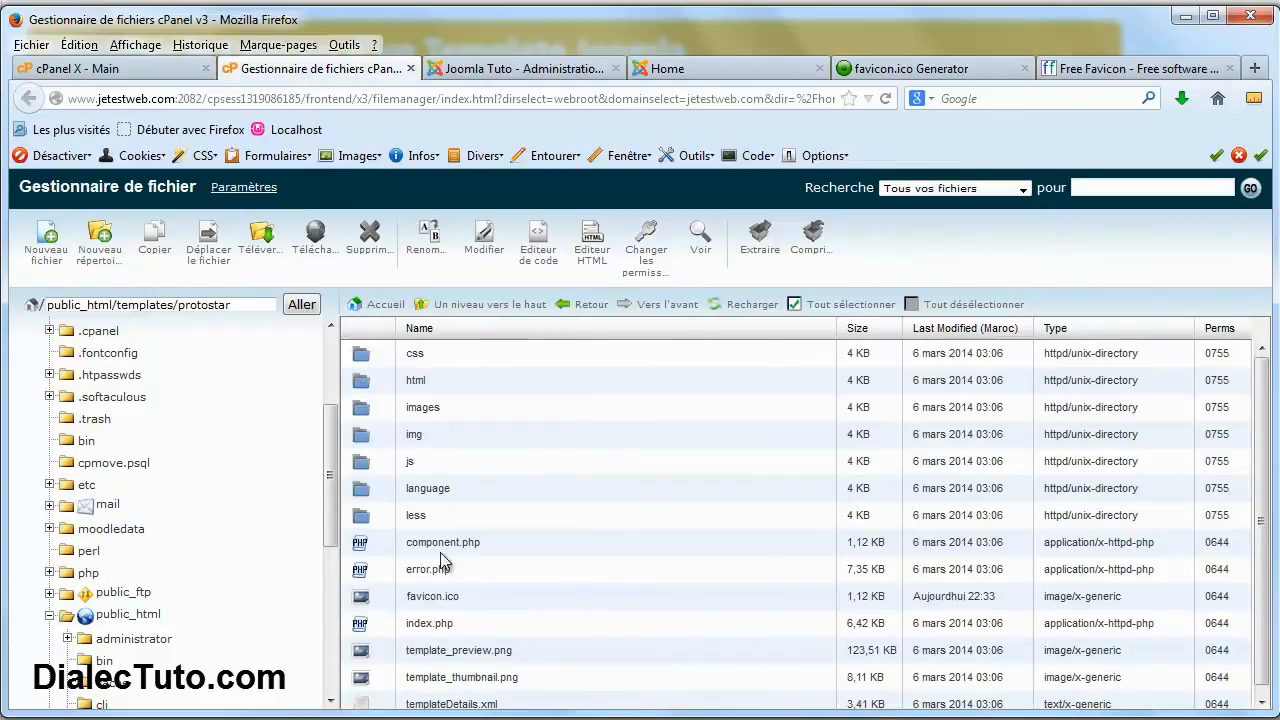
Rename the existing favicon.ico in the protostar folder to ffffavicon.ico
{"action": "left_click", "coordinate": [423, 604]}
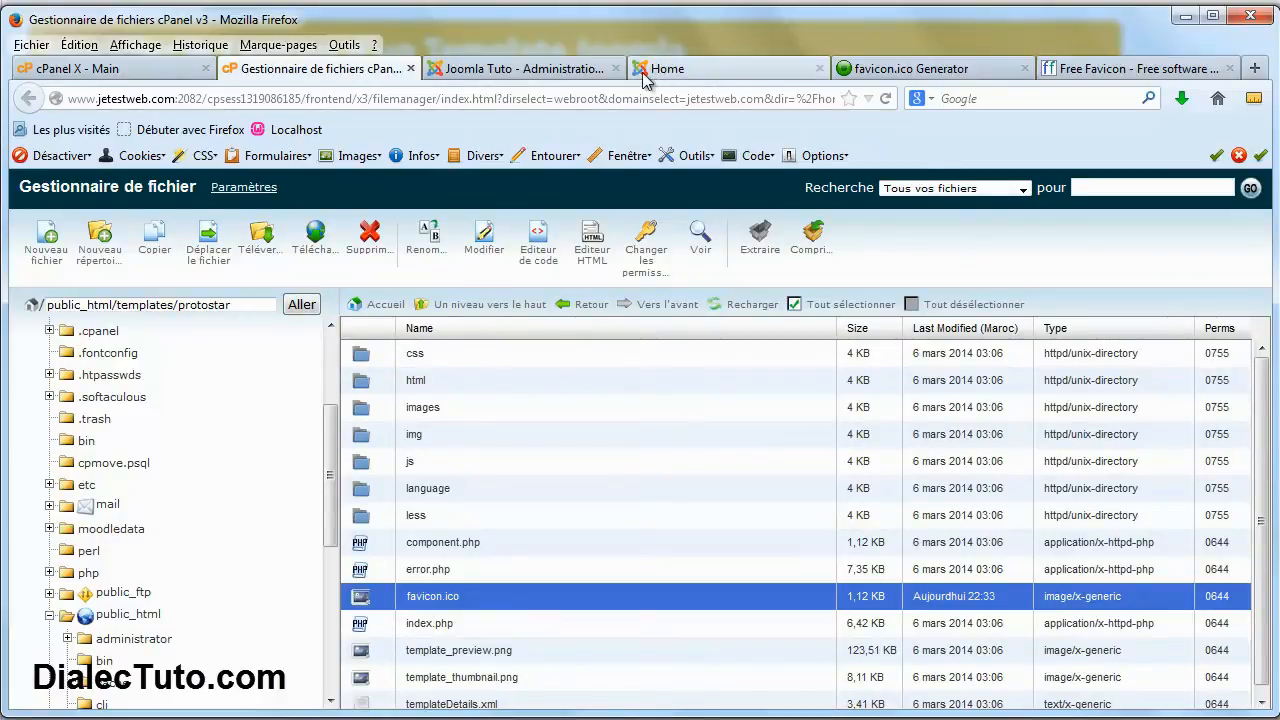
{"action": "right_click", "coordinate": [418, 604]}
{"action": "left_click", "coordinate": [440, 603]}
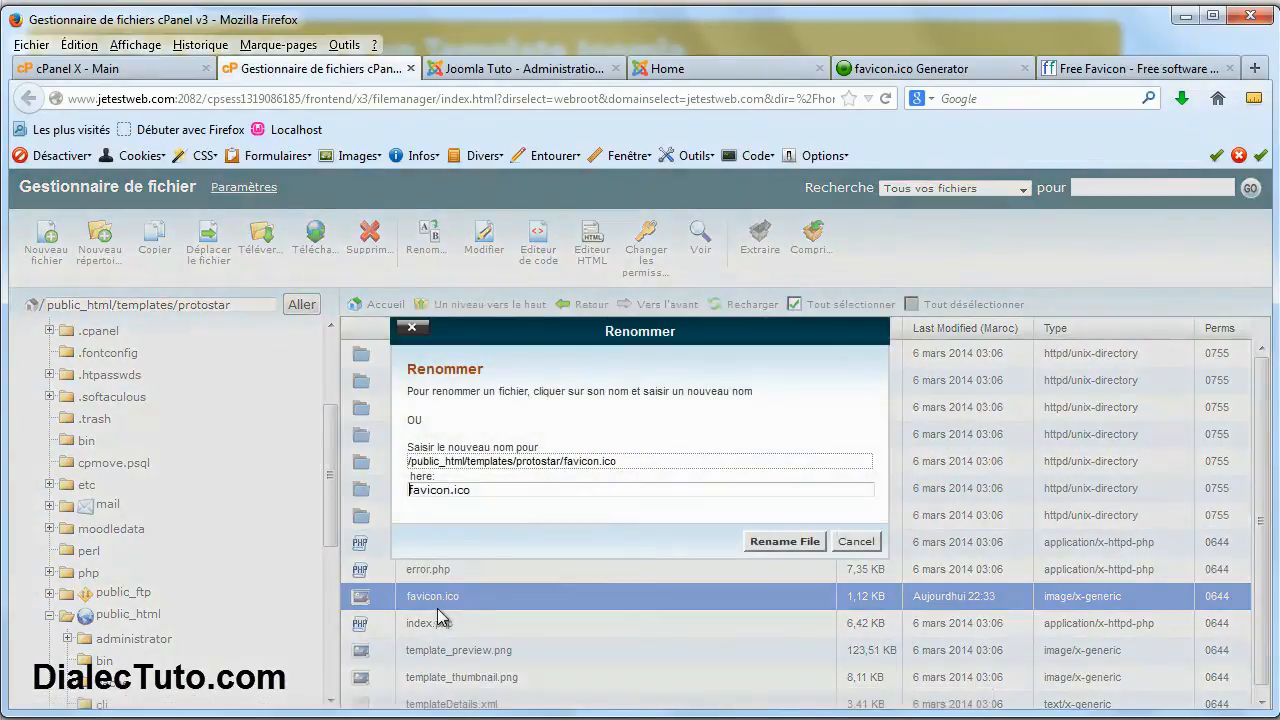
{"action": "type", "text": "fff"}
{"action": "left_click_drag", "start_coordinate": [425, 490], "coordinate": [408, 490]}
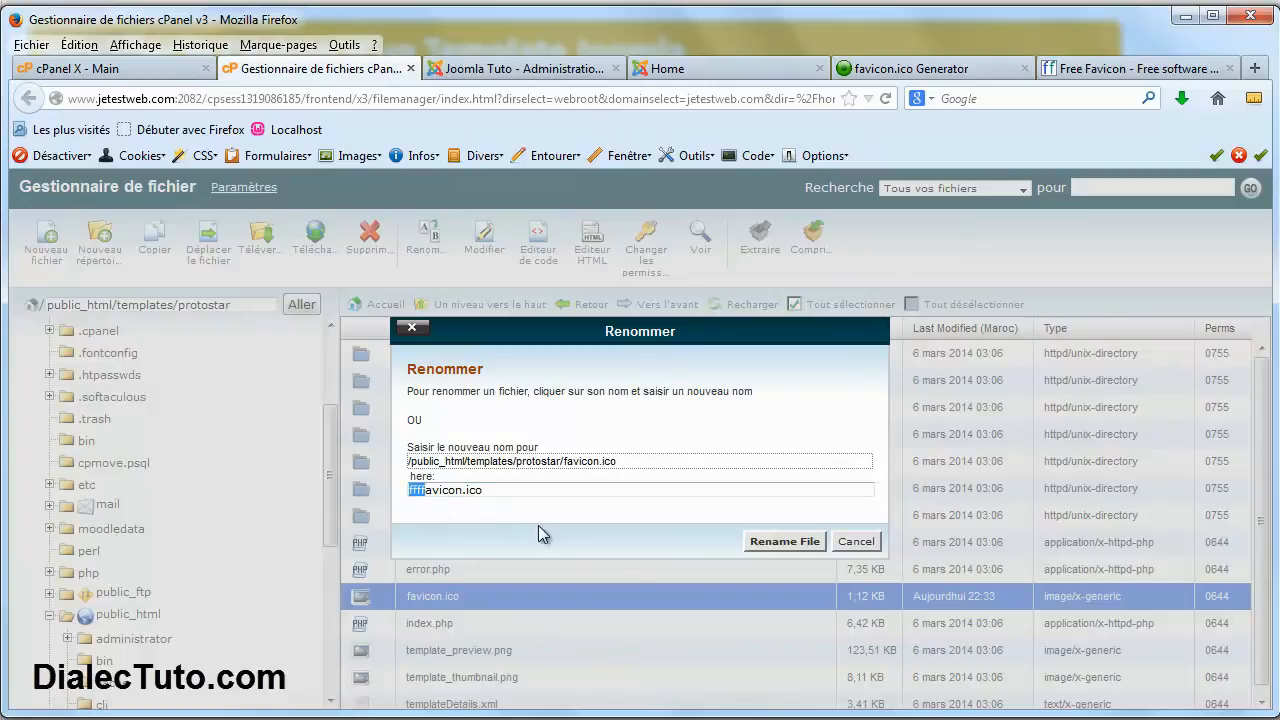
{"action": "left_click", "coordinate": [793, 540]}
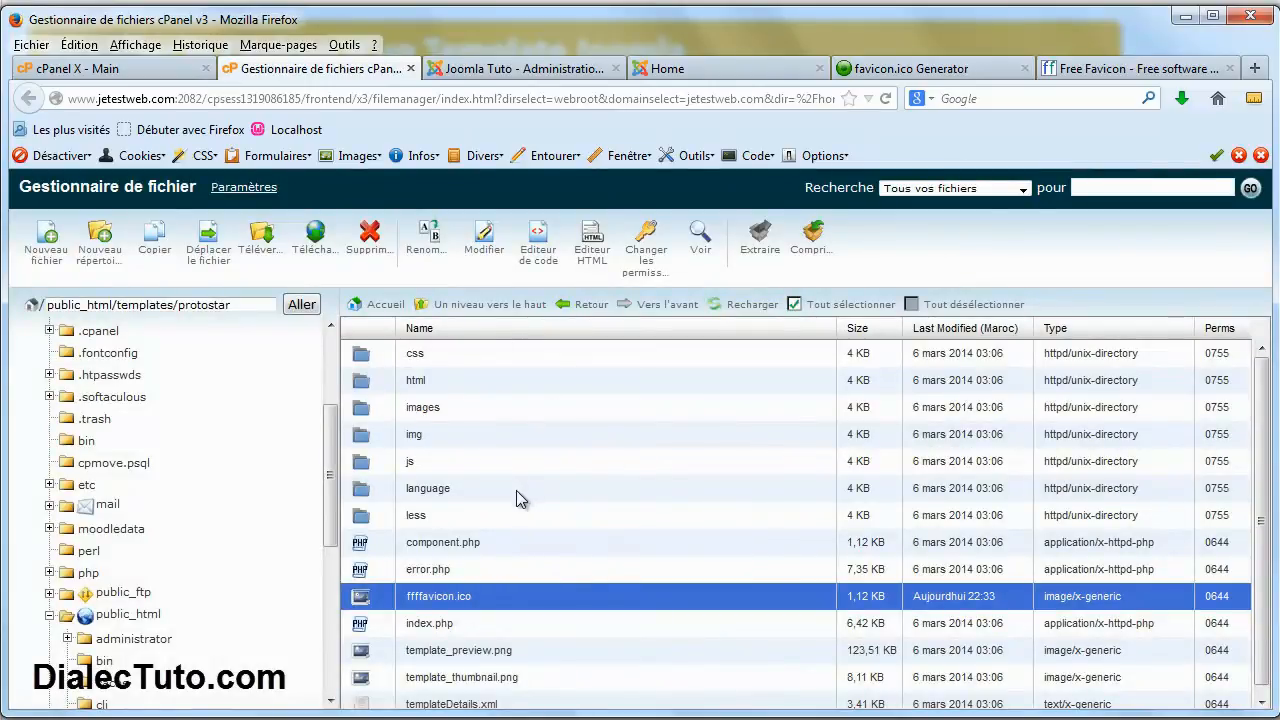
Expand the templates folder in the directory tree to locate protostar
{"action": "left_click_drag", "start_coordinate": [331, 514], "coordinate": [322, 634]}
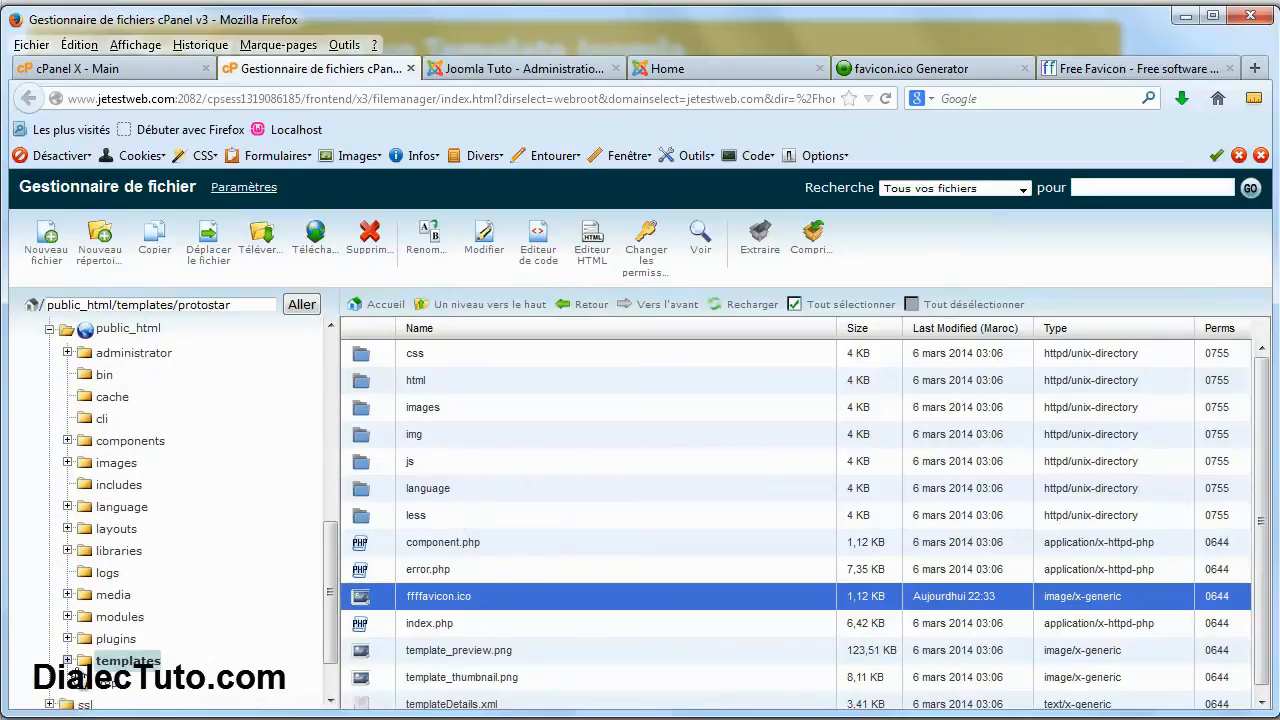
{"action": "left_click", "coordinate": [67, 661]}
{"action": "scroll", "coordinate": [331, 580], "scroll_direction": "down", "scroll_amount": 1}
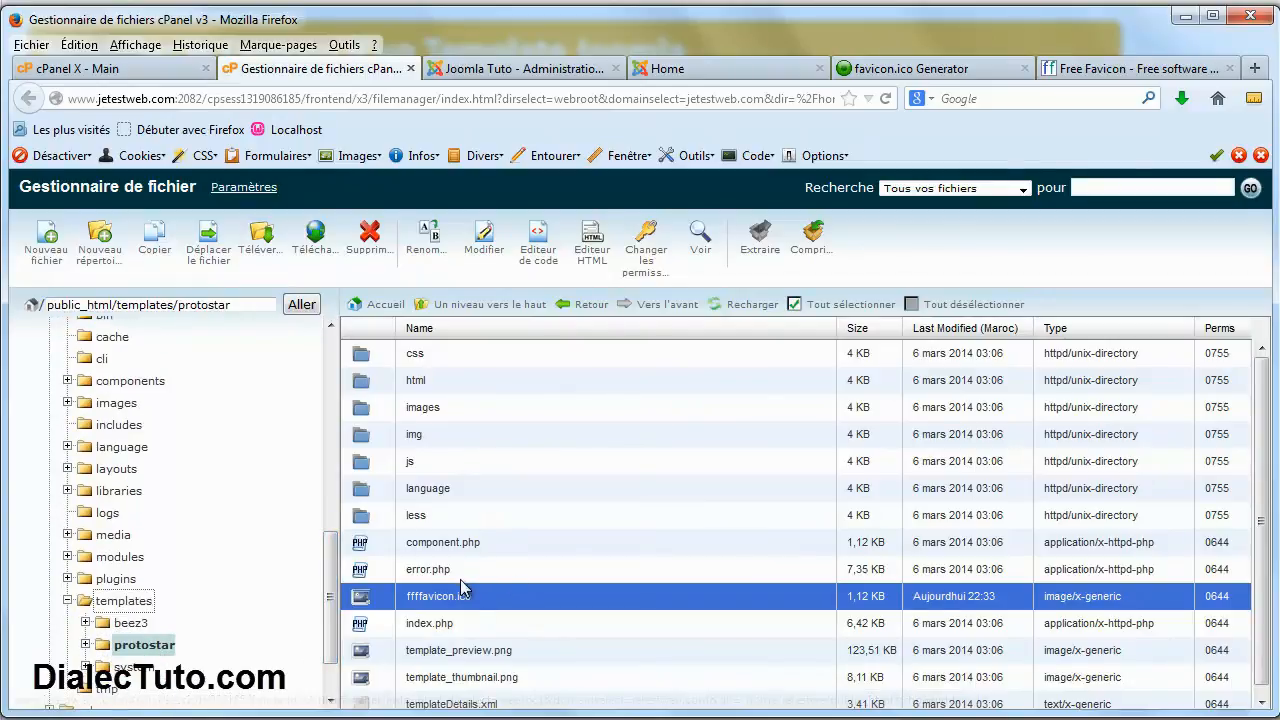
Upload favicon.ico from the desktop (Bureau) into public_html/templates/protostar, return to the folder and reload its file list
{"action": "left_click", "coordinate": [261, 245]}
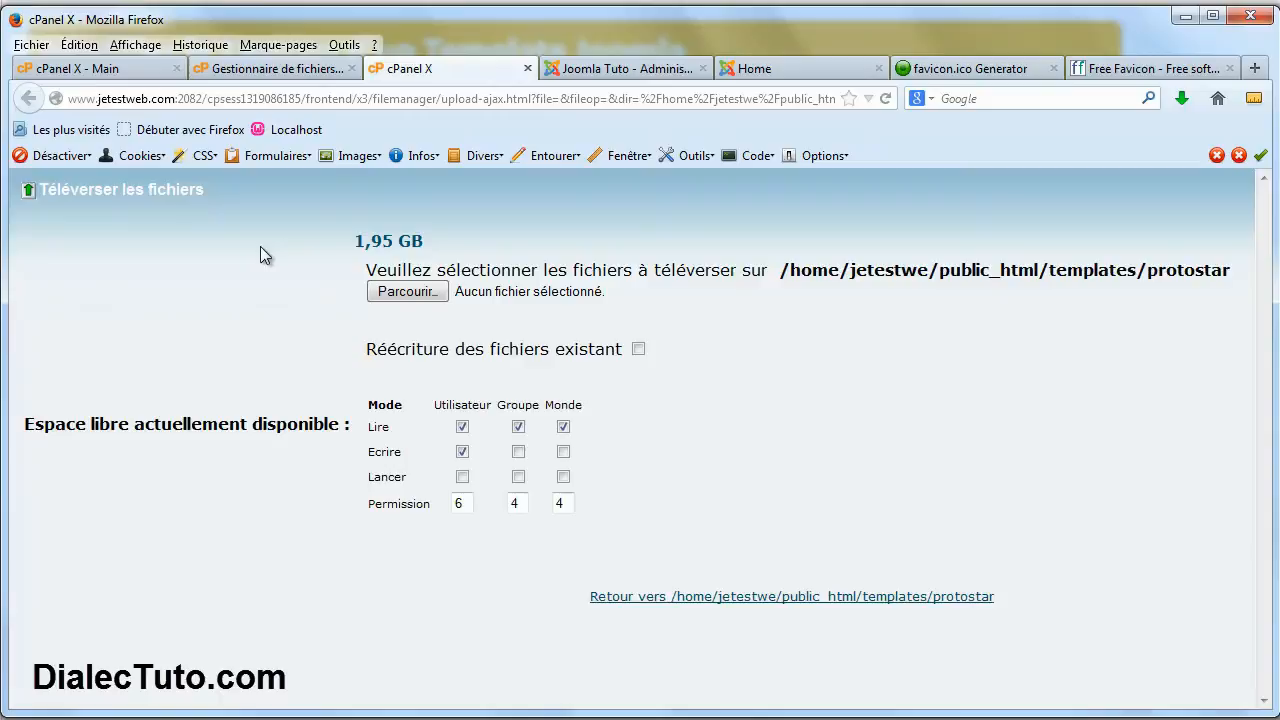
{"action": "left_click", "coordinate": [410, 295]}
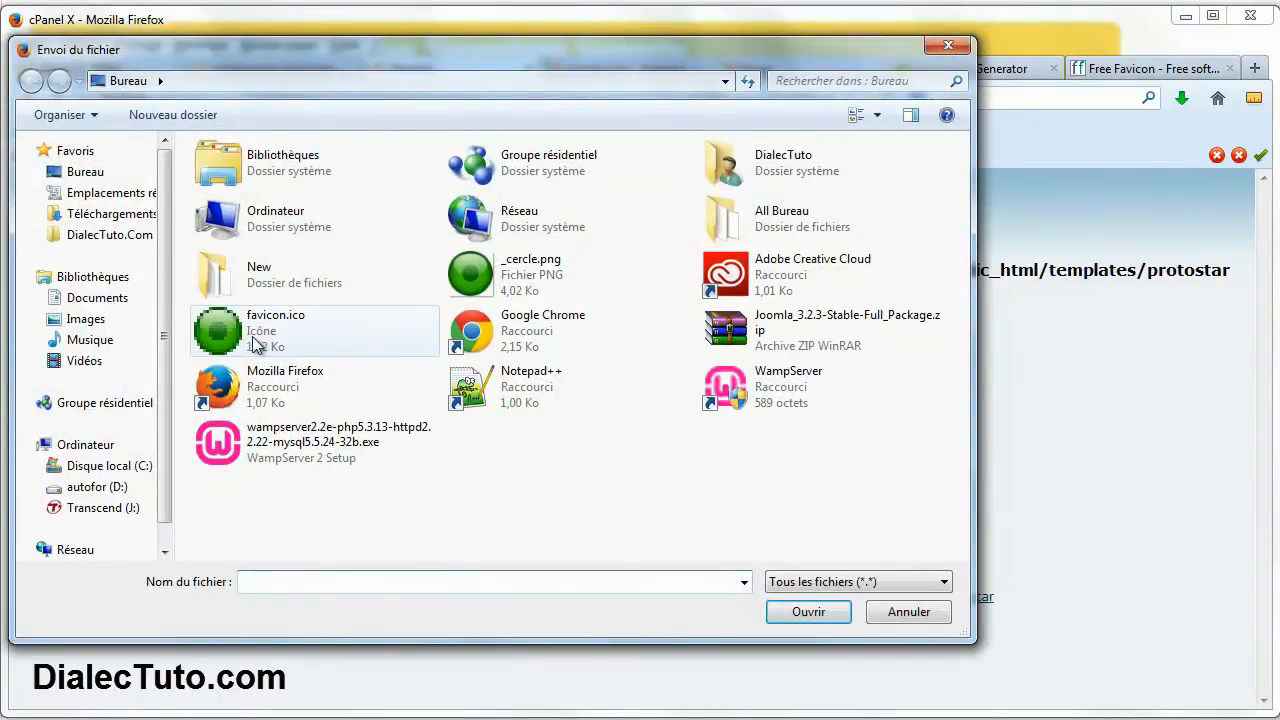
{"action": "left_click", "coordinate": [275, 352]}
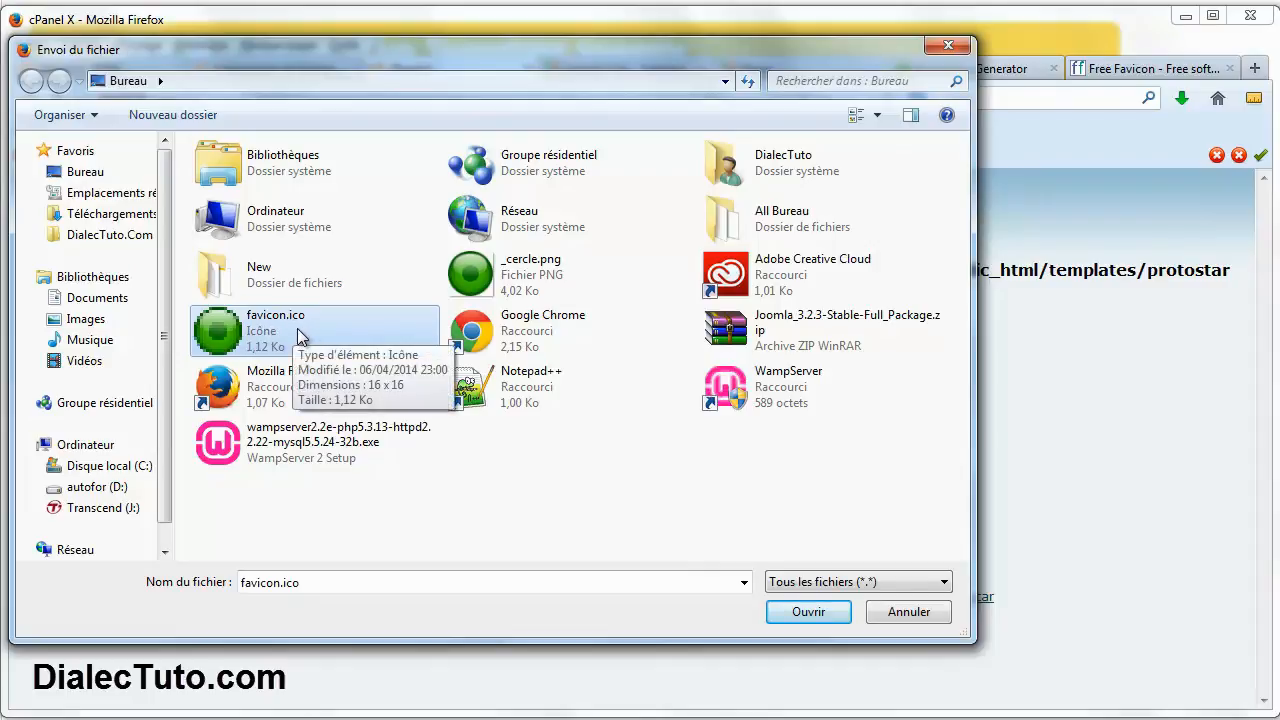
{"action": "left_click", "coordinate": [809, 611]}
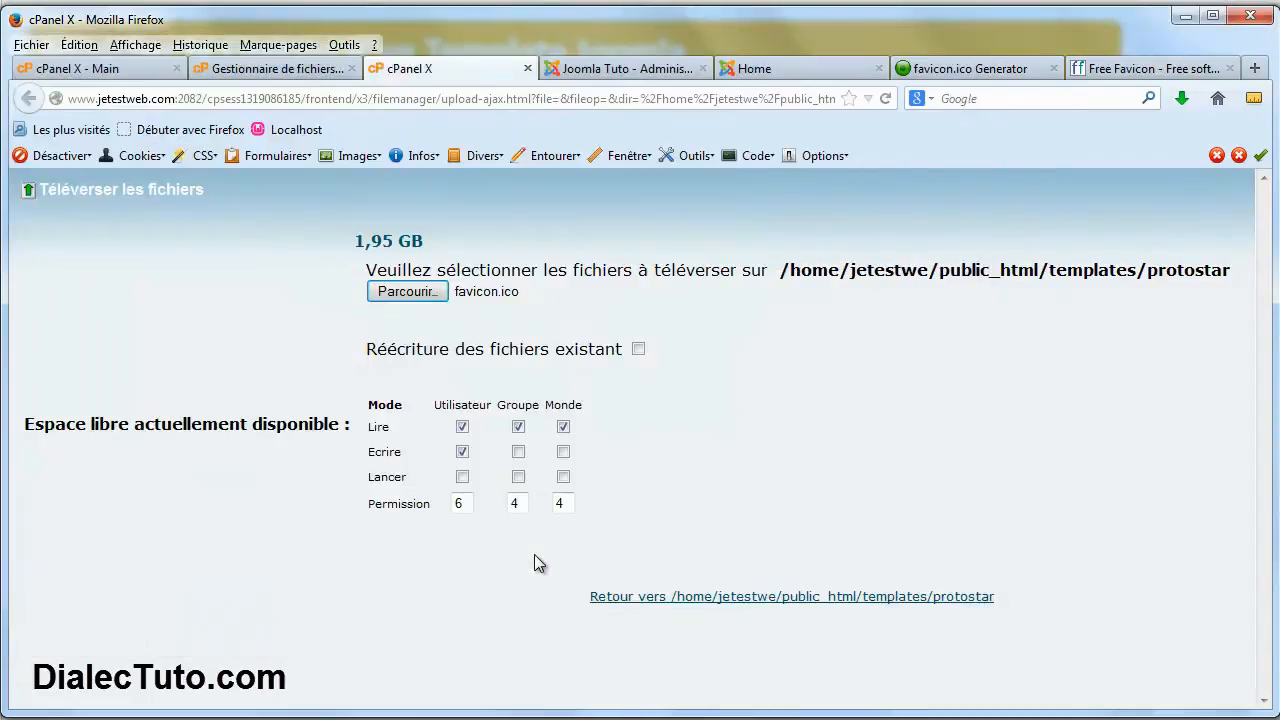
{"action": "left_click", "coordinate": [727, 599]}
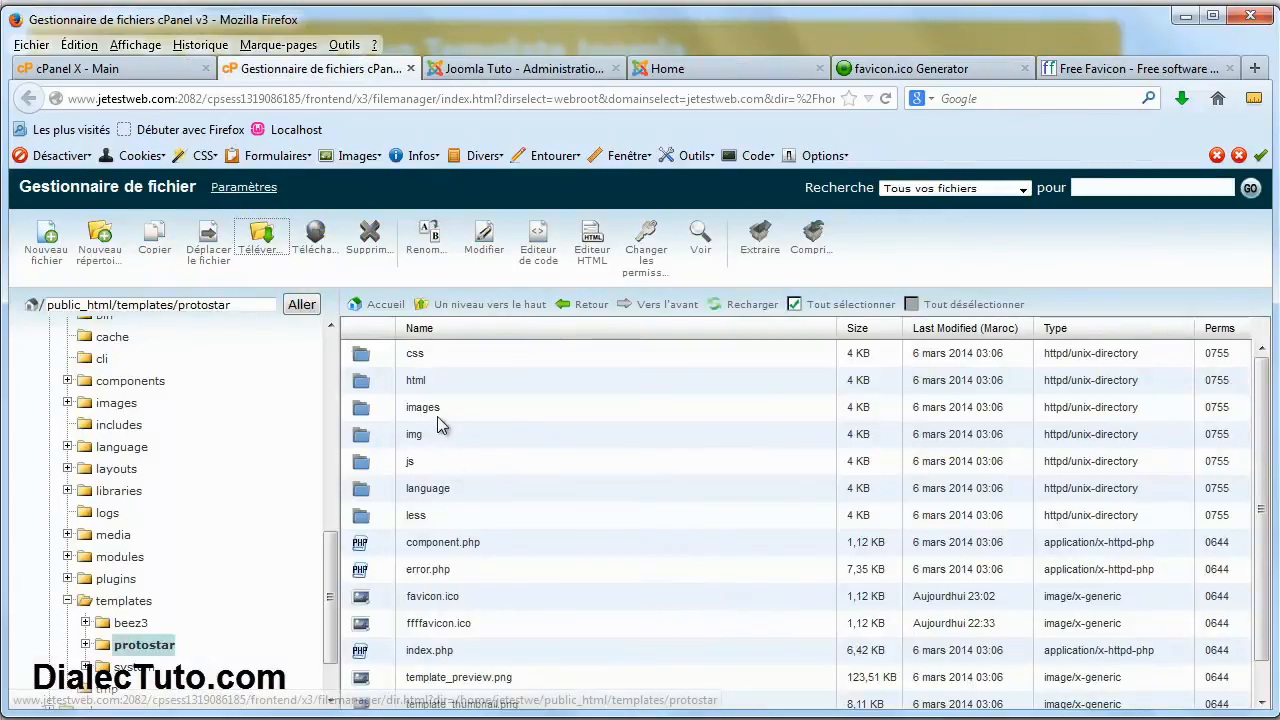
{"action": "left_click", "coordinate": [430, 598]}
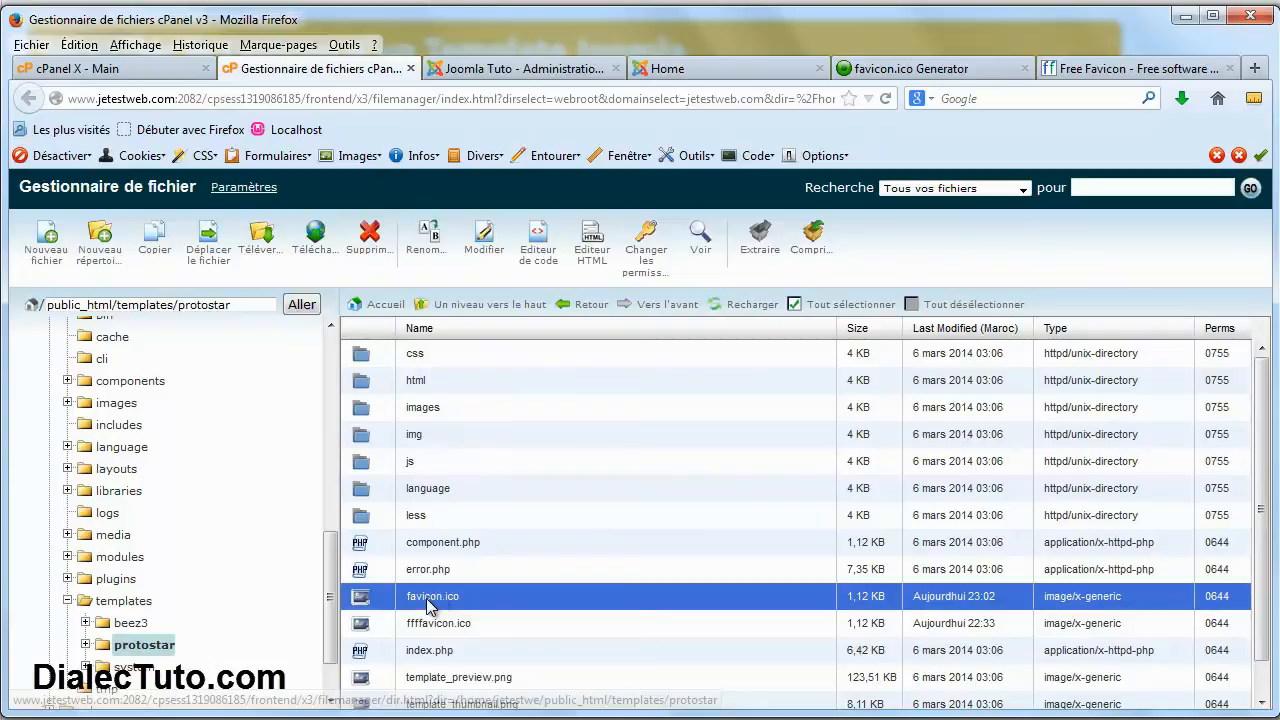
{"action": "left_click", "coordinate": [744, 310]}
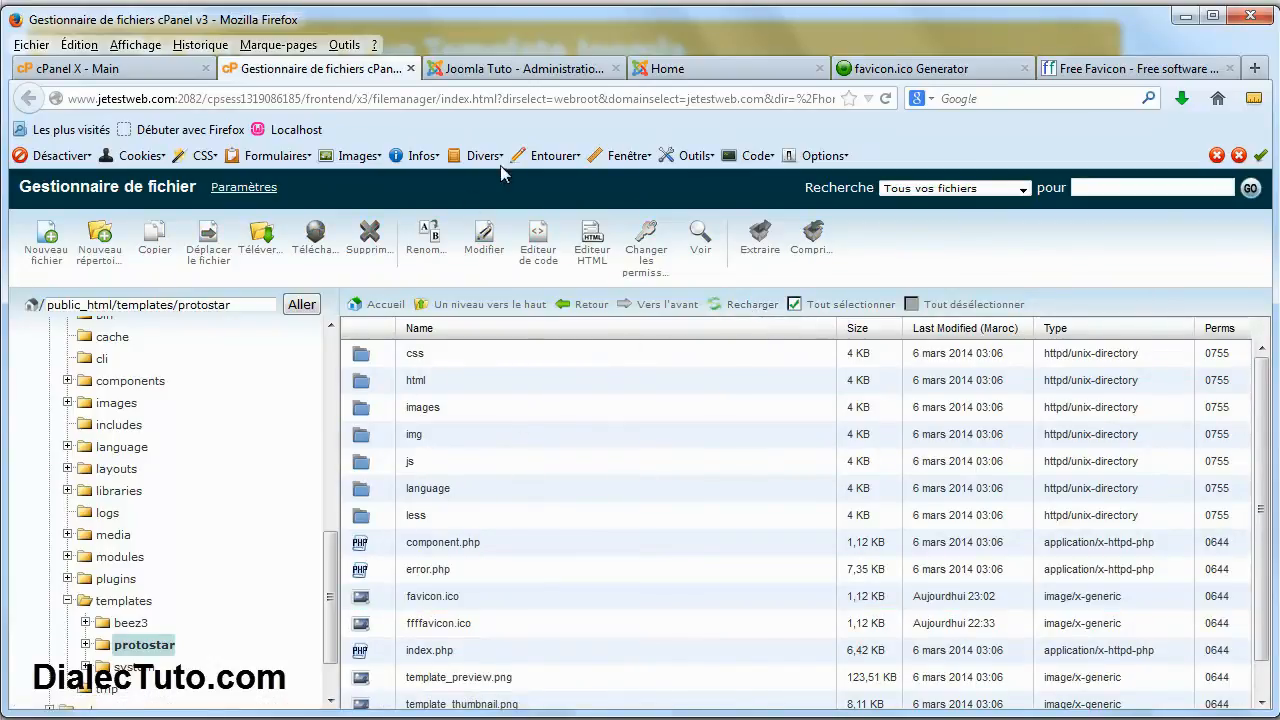
Check the site's Home page, view Joomla's cache maintenance and purge the expired cache files
{"action": "left_click", "coordinate": [684, 72]}
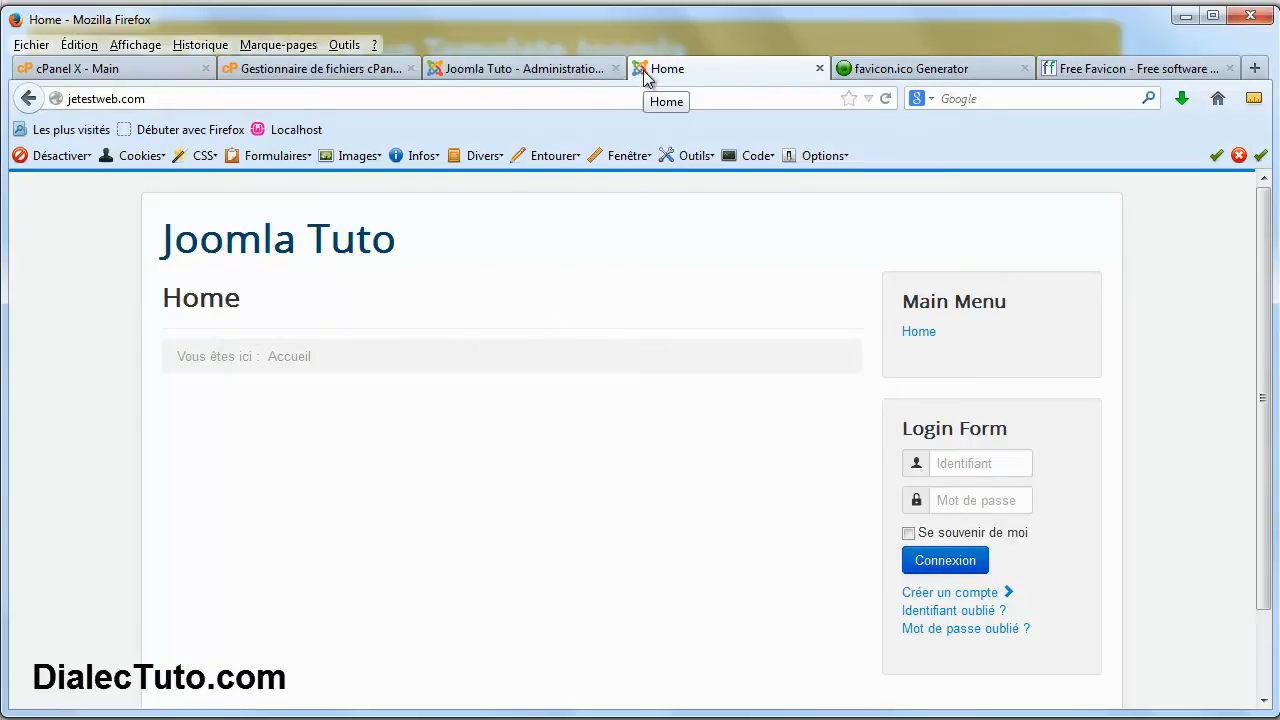
{"action": "left_click", "coordinate": [570, 70]}
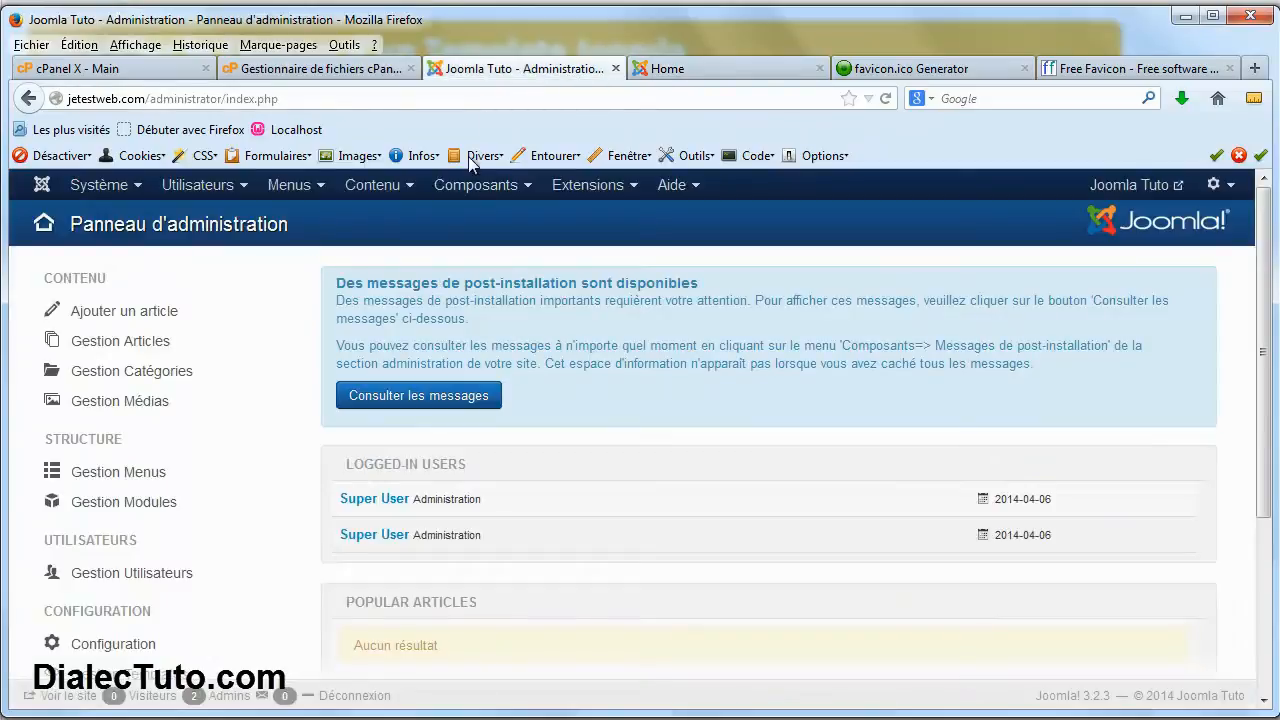
{"action": "left_click", "coordinate": [137, 190]}
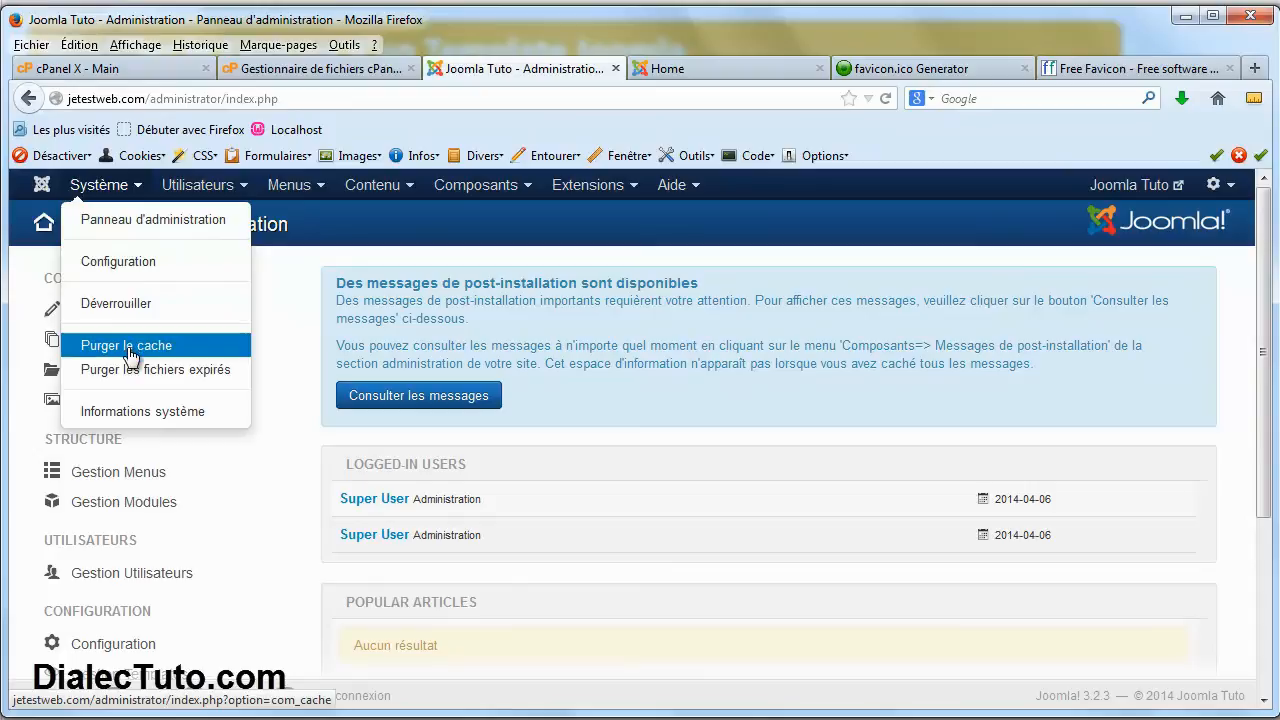
{"action": "left_click", "coordinate": [162, 350]}
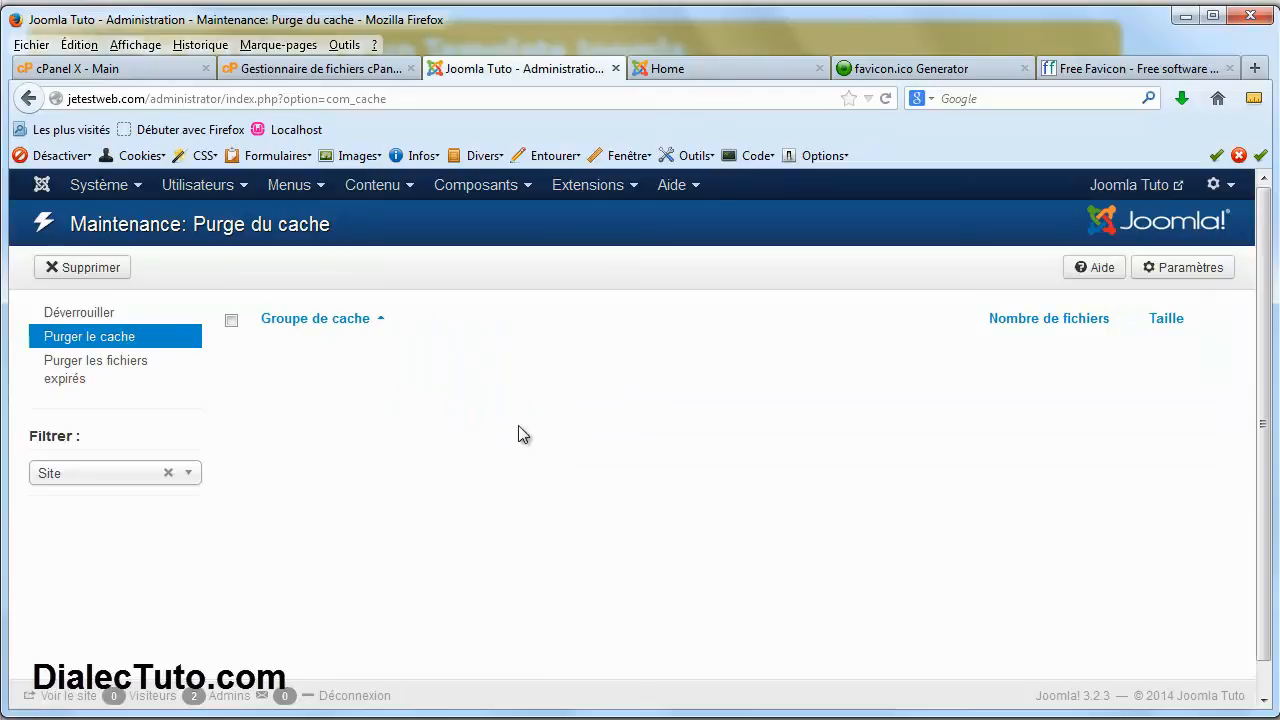
{"action": "left_click", "coordinate": [78, 378]}
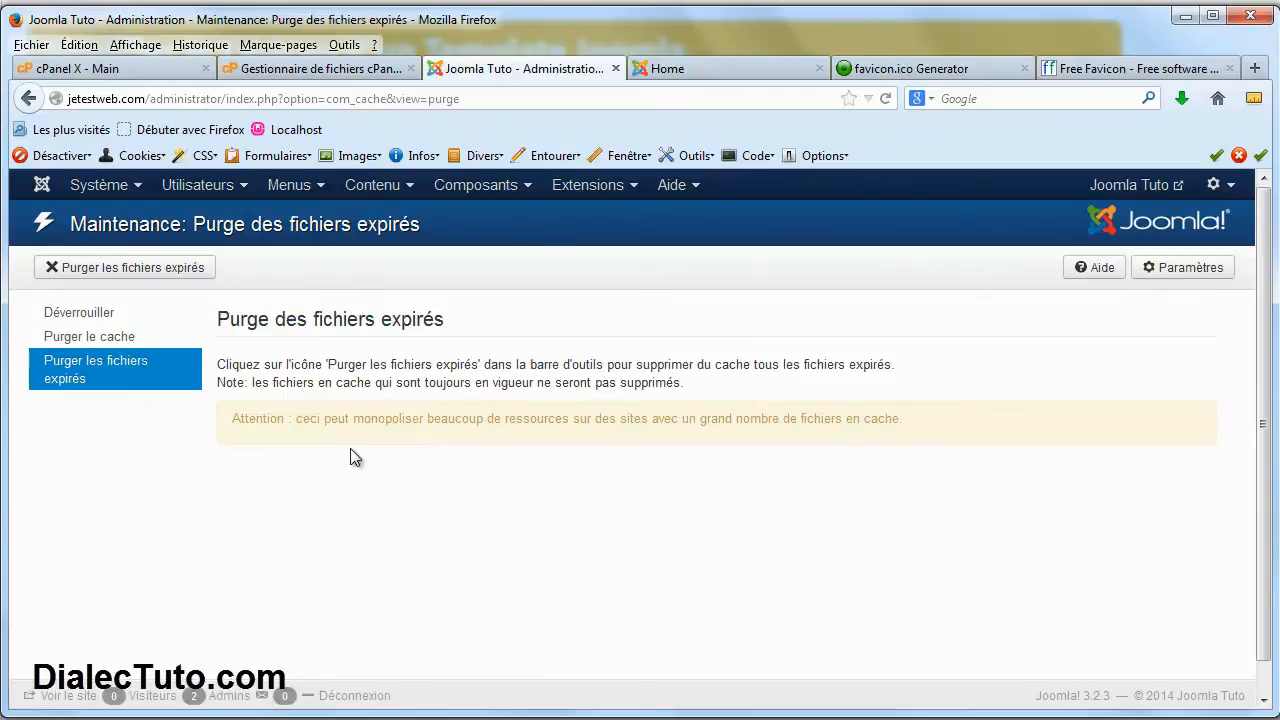
{"action": "left_click", "coordinate": [142, 280]}
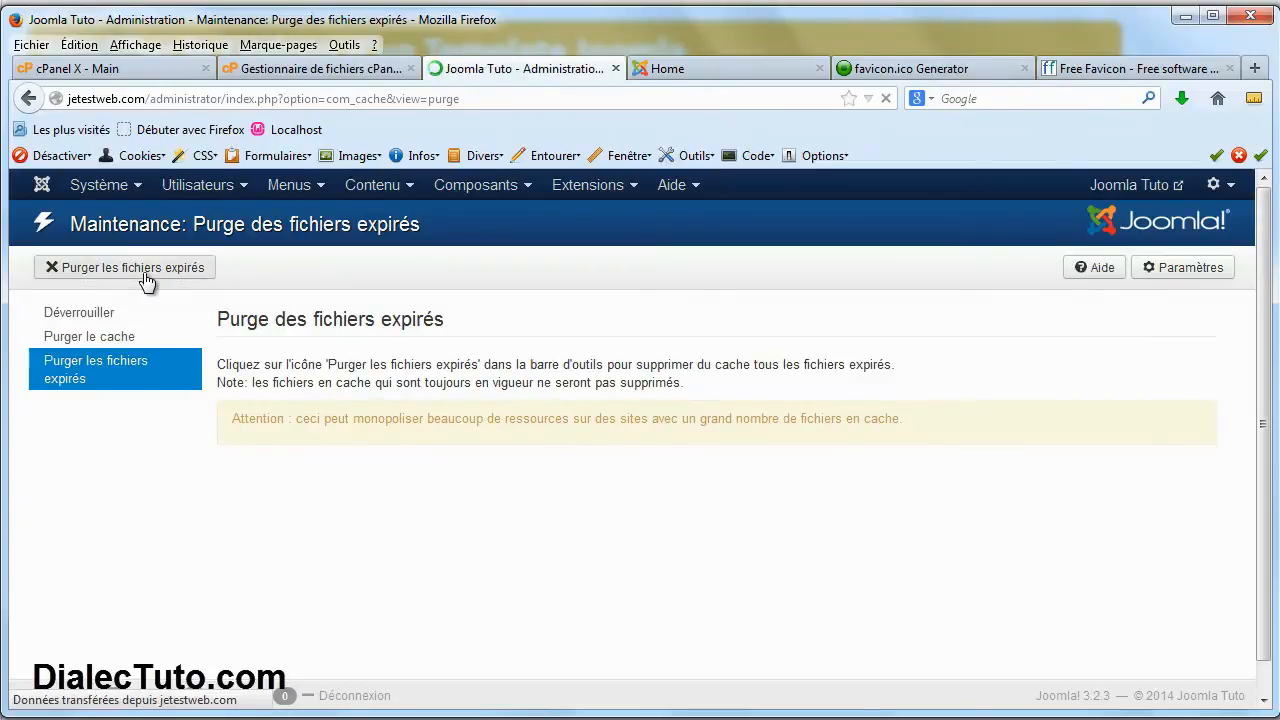
Reload the site's Home page and clear all browsing traces for the whole history, including cookies and cache
{"action": "left_click", "coordinate": [744, 67]}
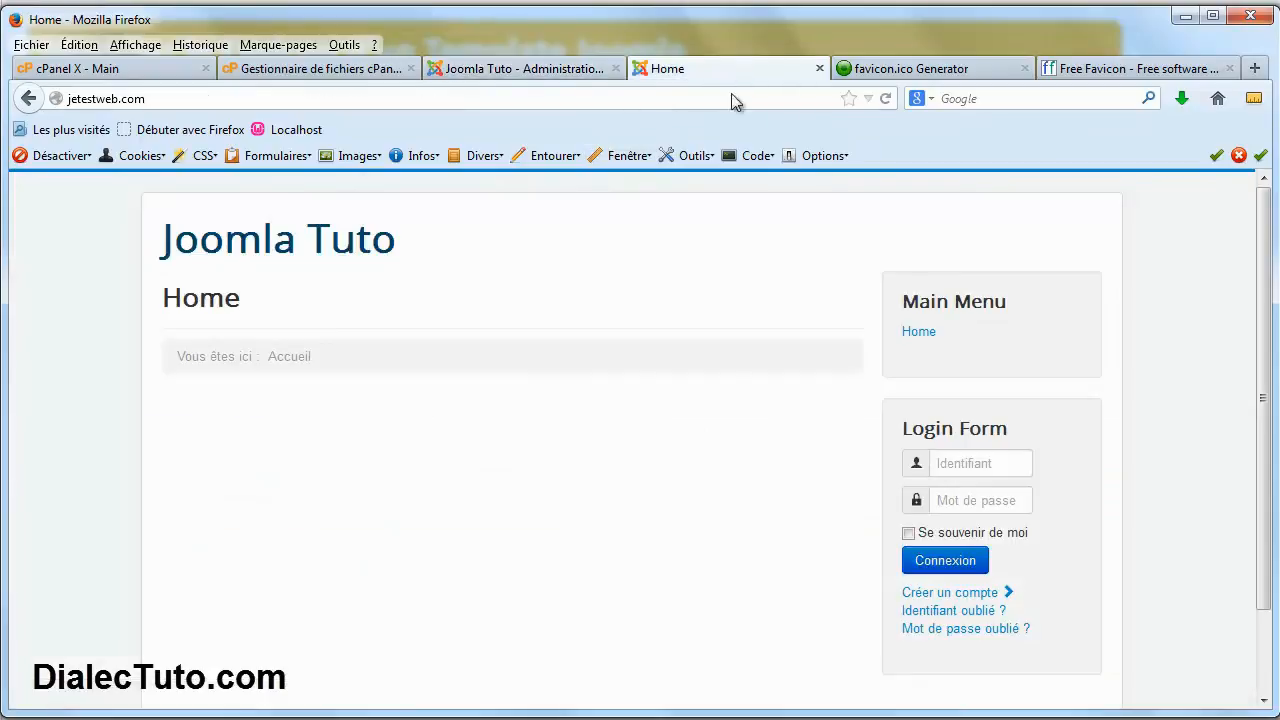
{"action": "left_click", "coordinate": [885, 98]}
{"action": "left_click", "coordinate": [486, 157]}
{"action": "mouse_move", "coordinate": [552, 191]}
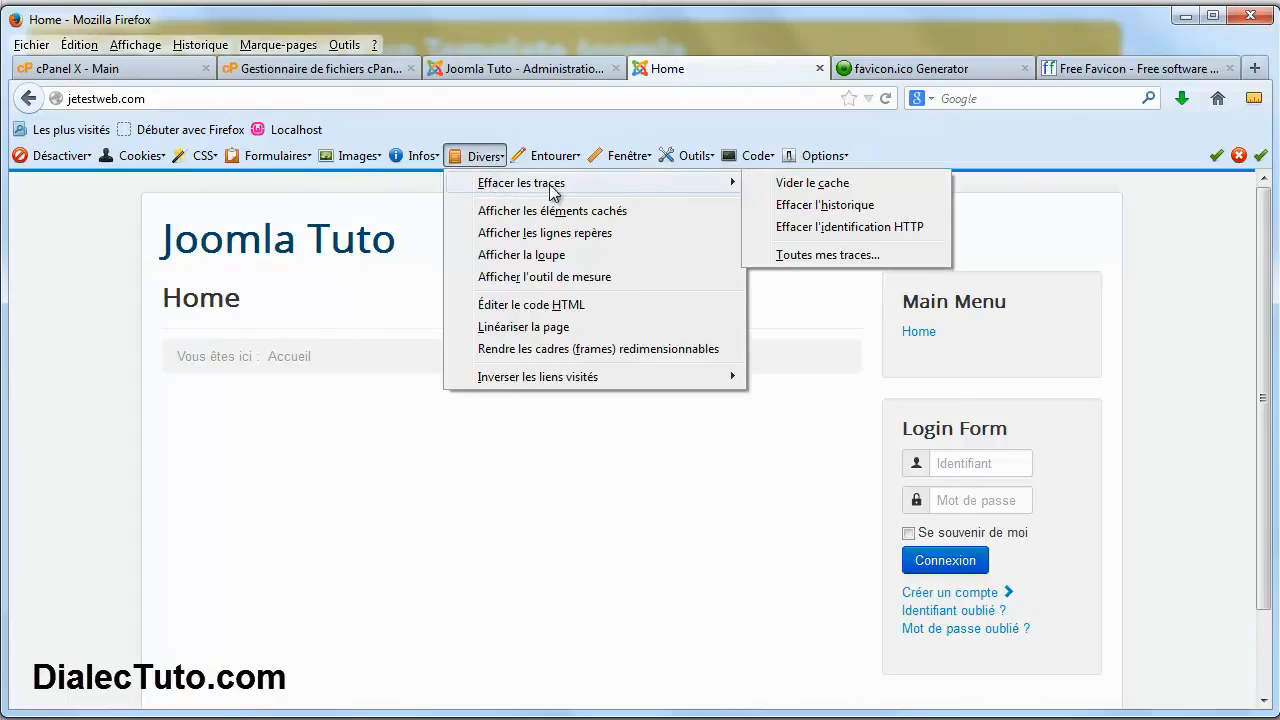
{"action": "left_click", "coordinate": [830, 255]}
{"action": "left_click", "coordinate": [379, 463]}
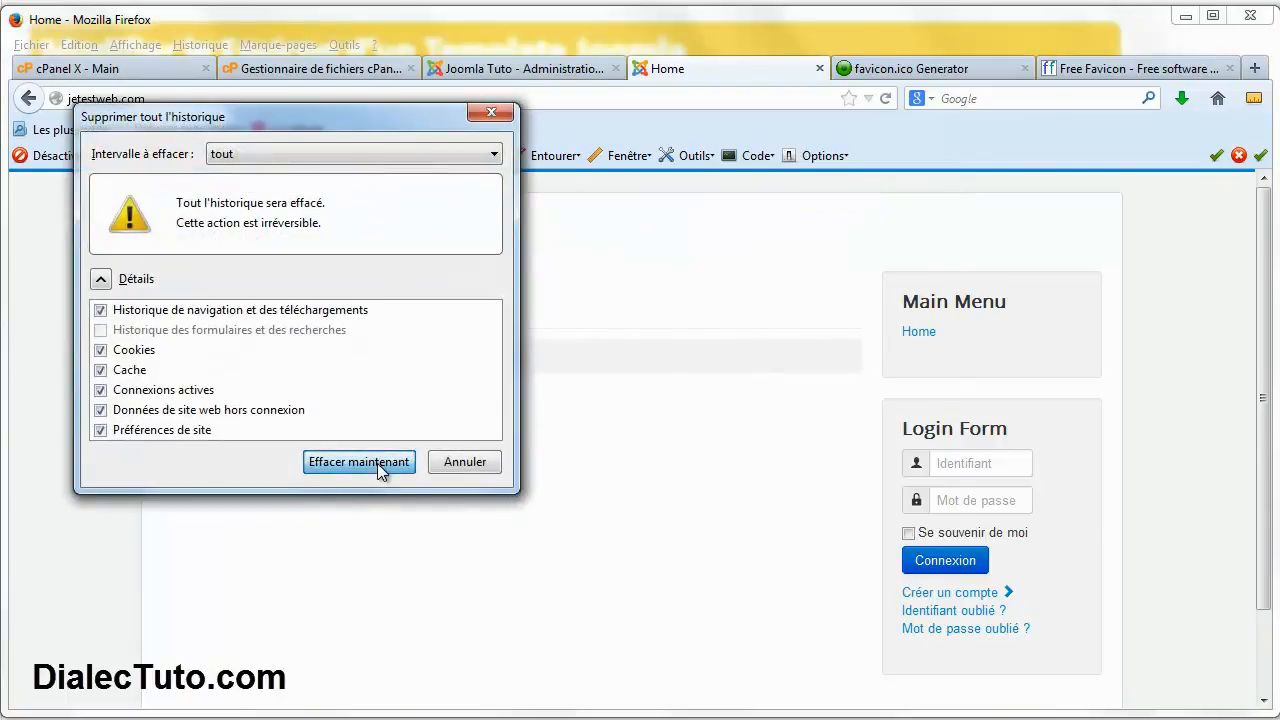
Restart Firefox and load jetestweb.com
{"action": "left_click", "coordinate": [1250, 15]}
{"action": "left_click", "coordinate": [604, 407]}
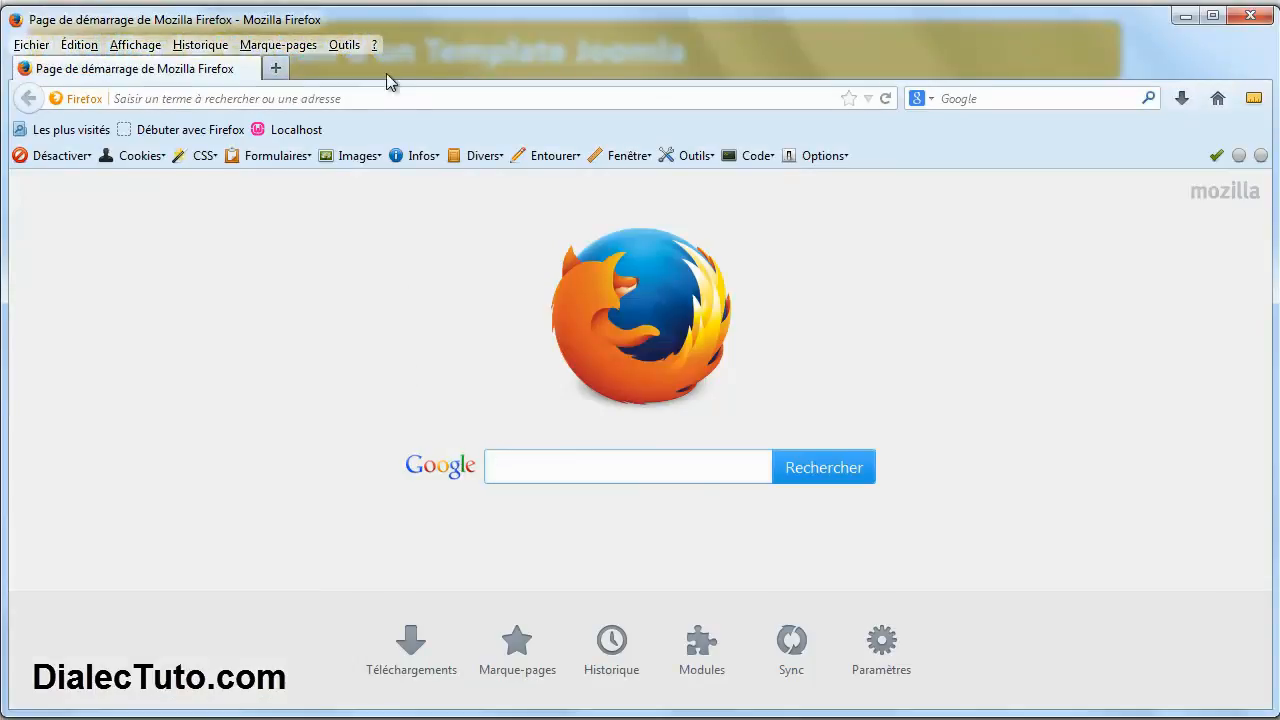
{"action": "left_click", "coordinate": [384, 100]}
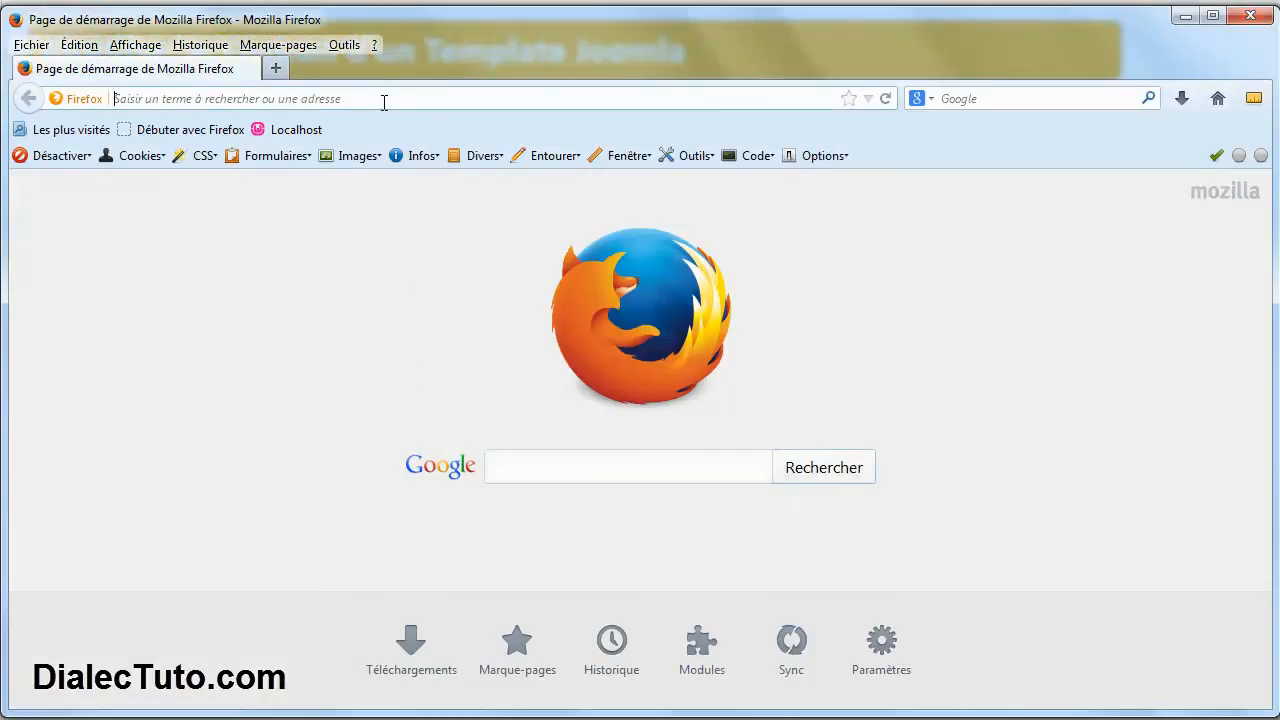
{"action": "type", "text": "jetestweb.com"}
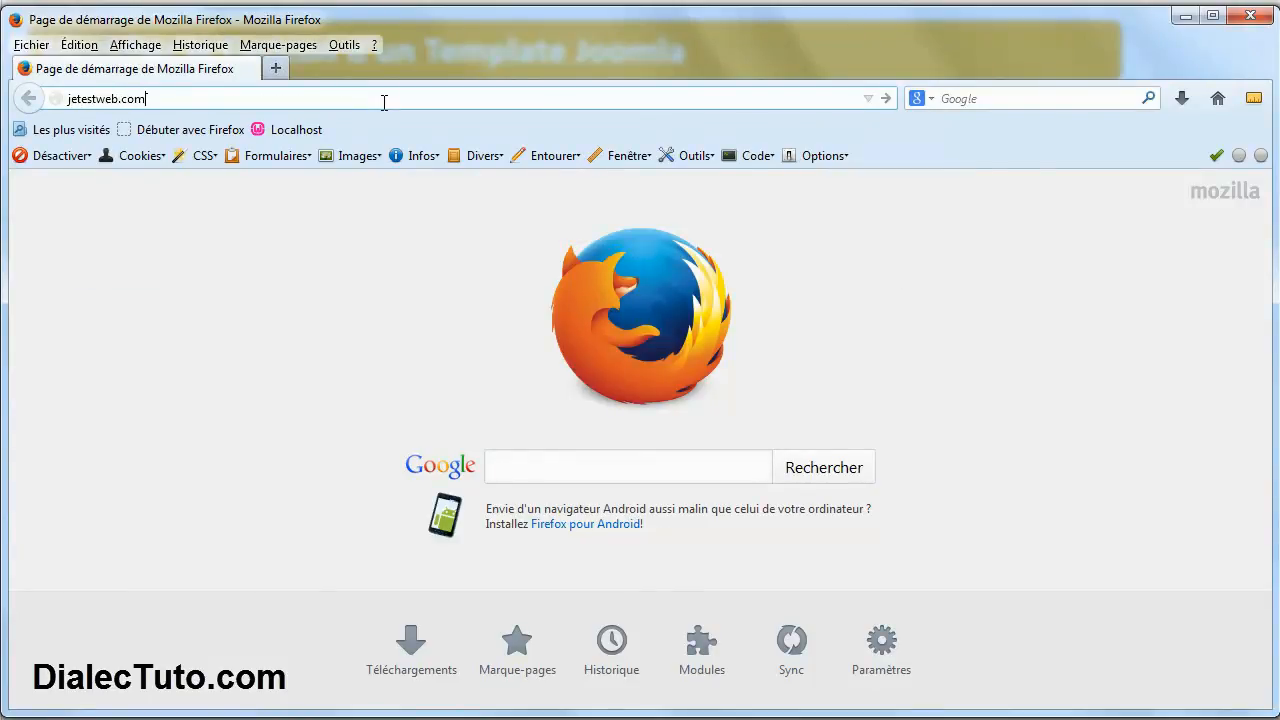
{"action": "key", "text": "Return"}
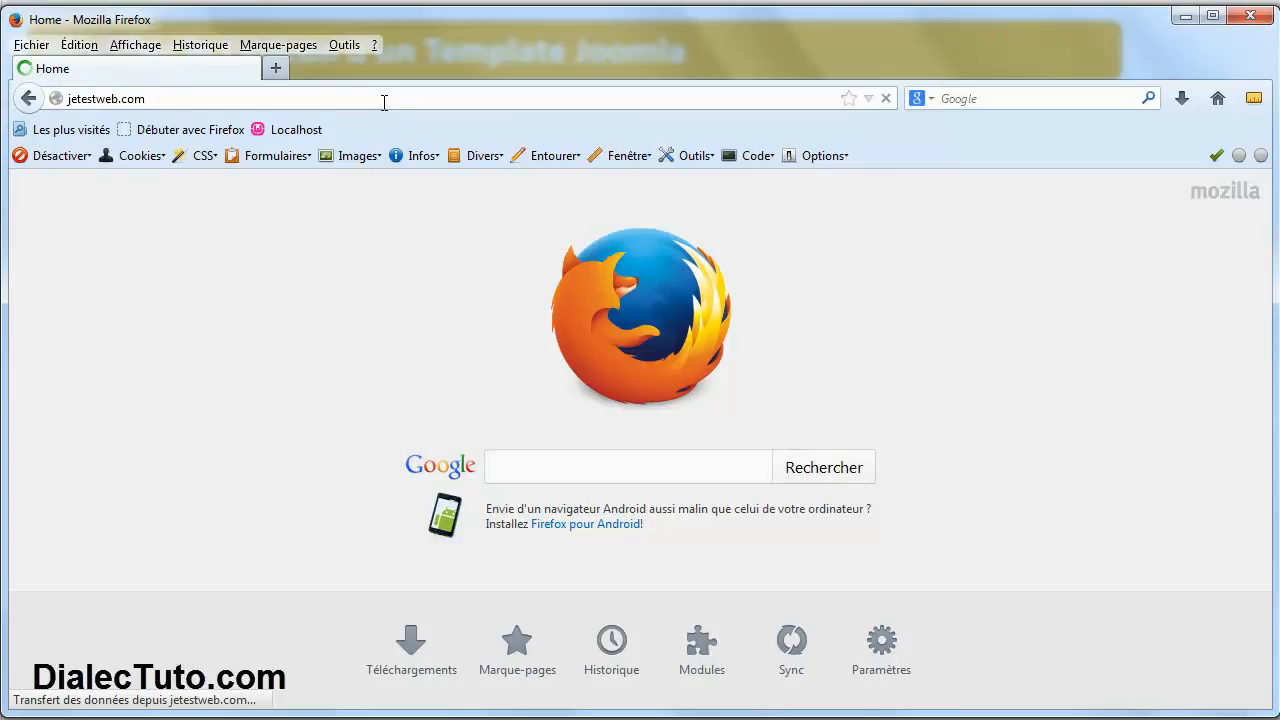